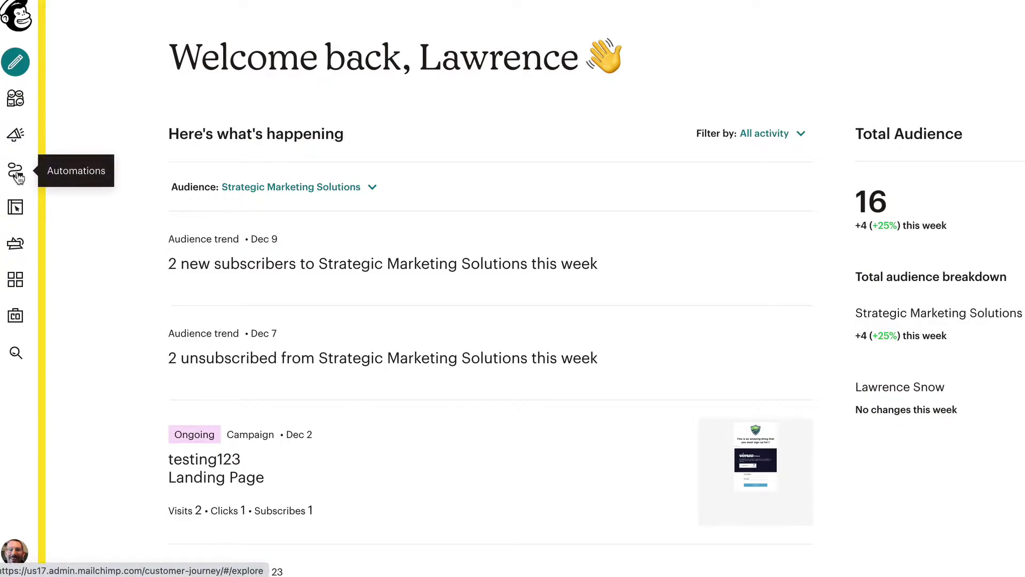
- Start a new customer journey and name it 'hey there testing'
click(16, 172)
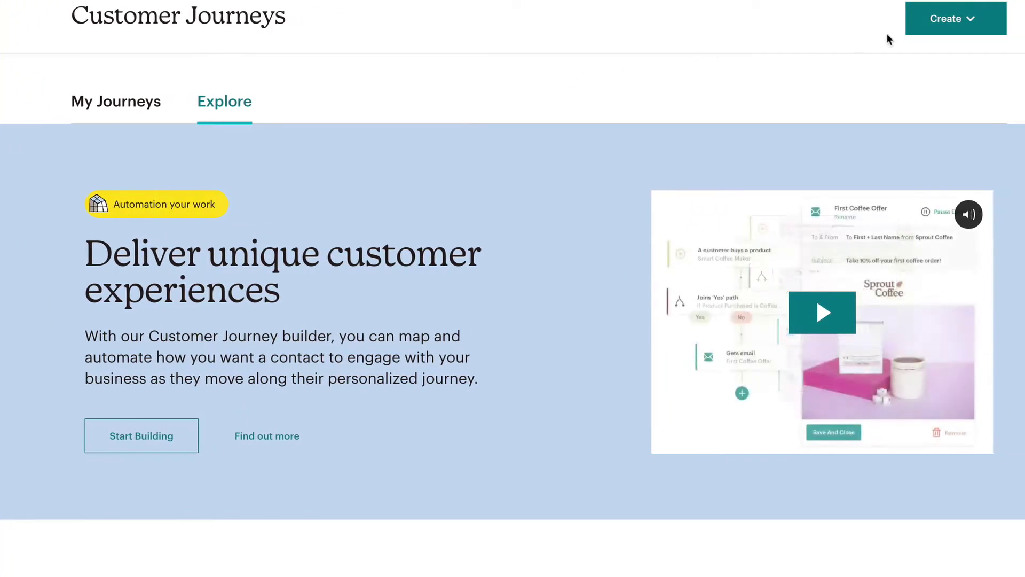
click(950, 24)
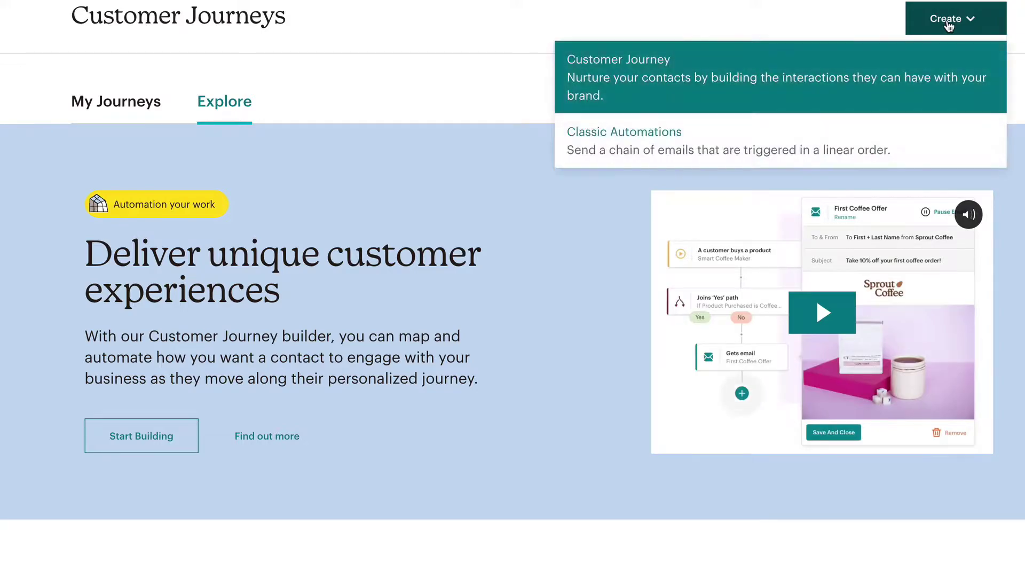
click(676, 84)
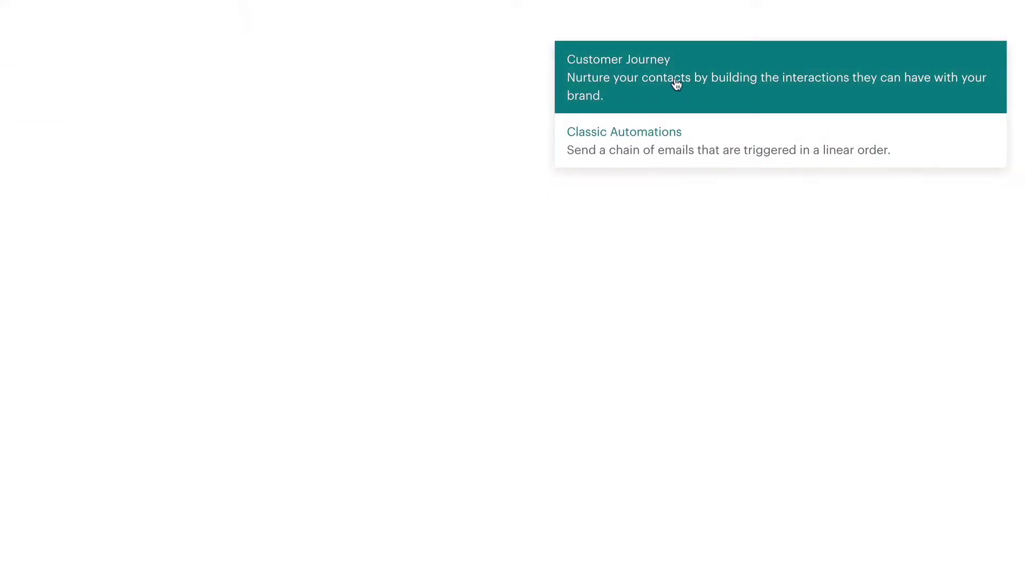
text(hey t)
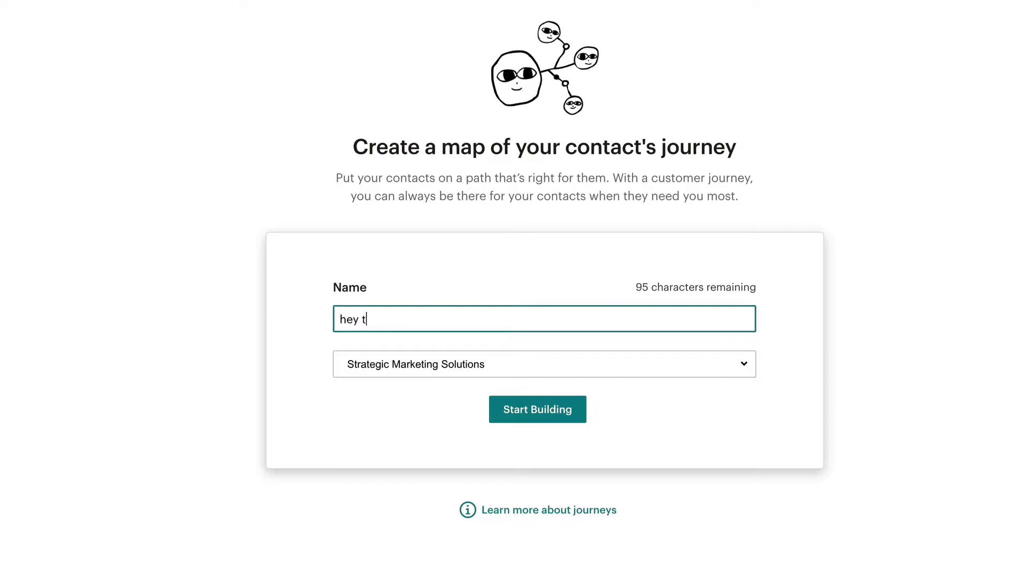
text(here)
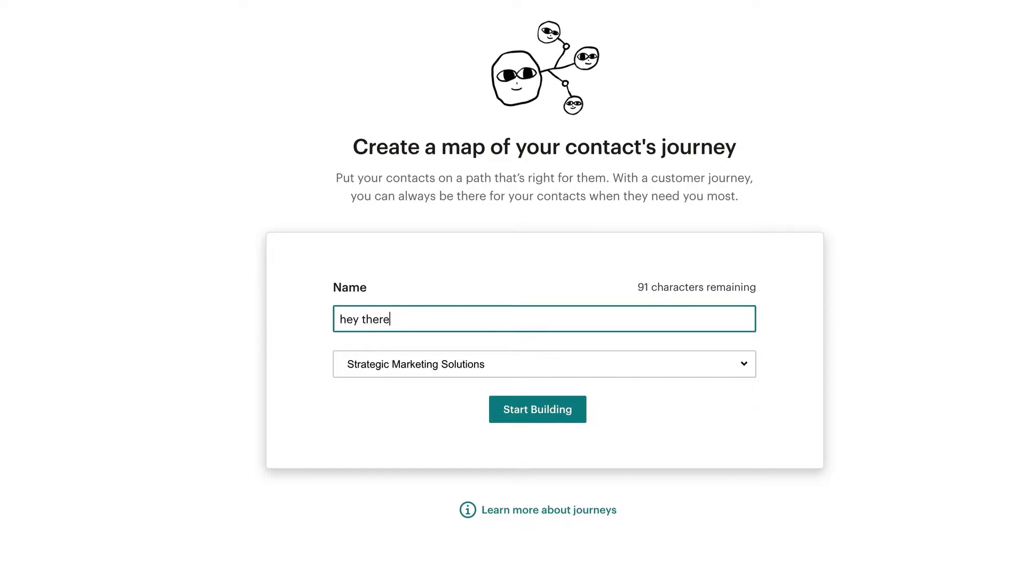
text( testing)
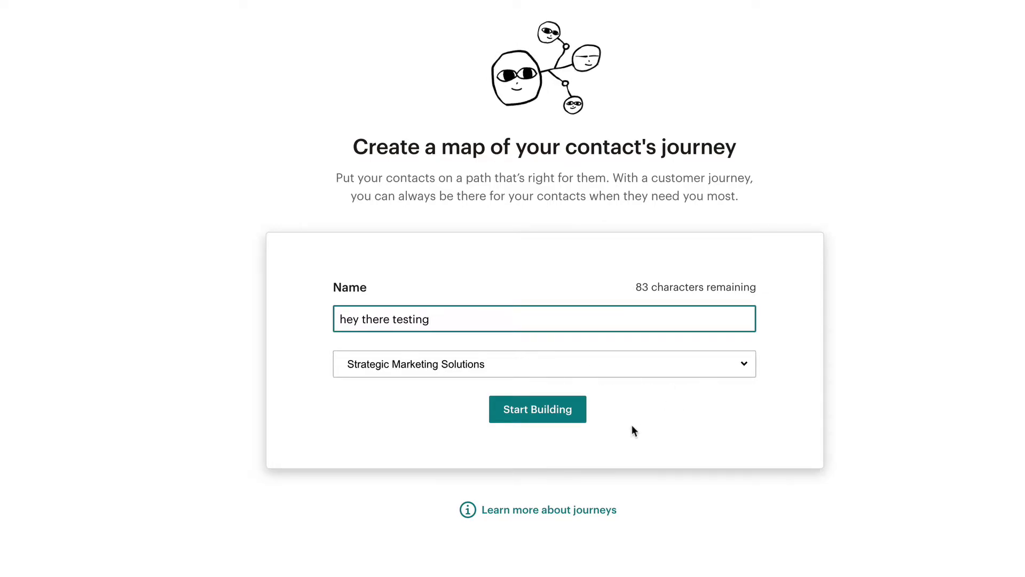
- Build the journey, compare the starting-point categories, then pick Signs up from Popular
click(554, 413)
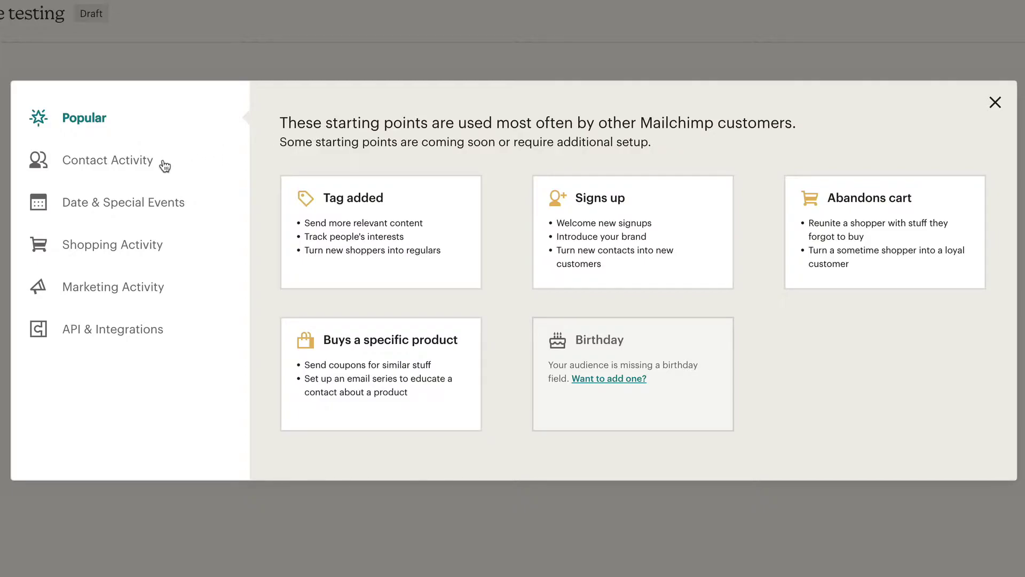
click(128, 168)
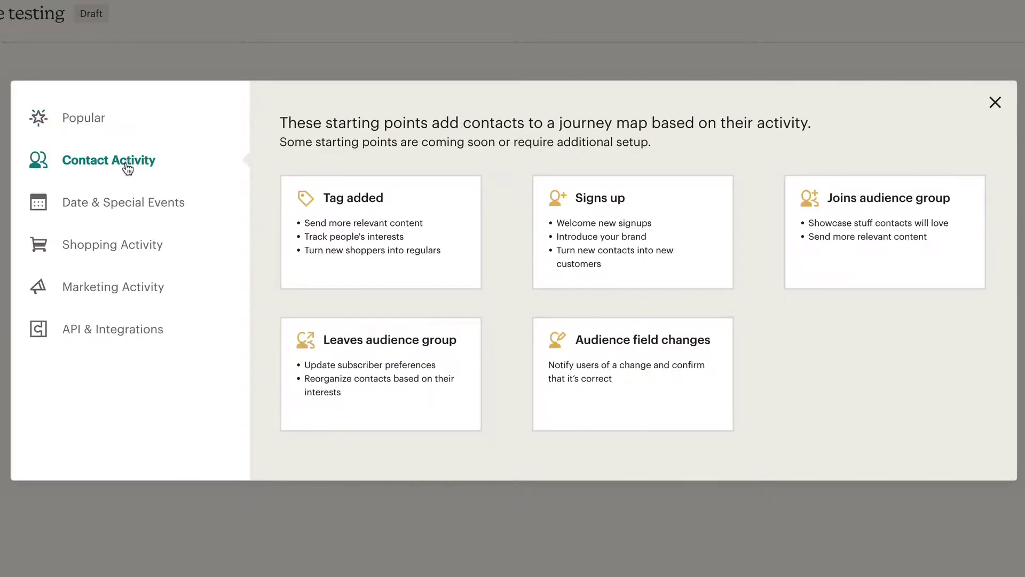
click(128, 207)
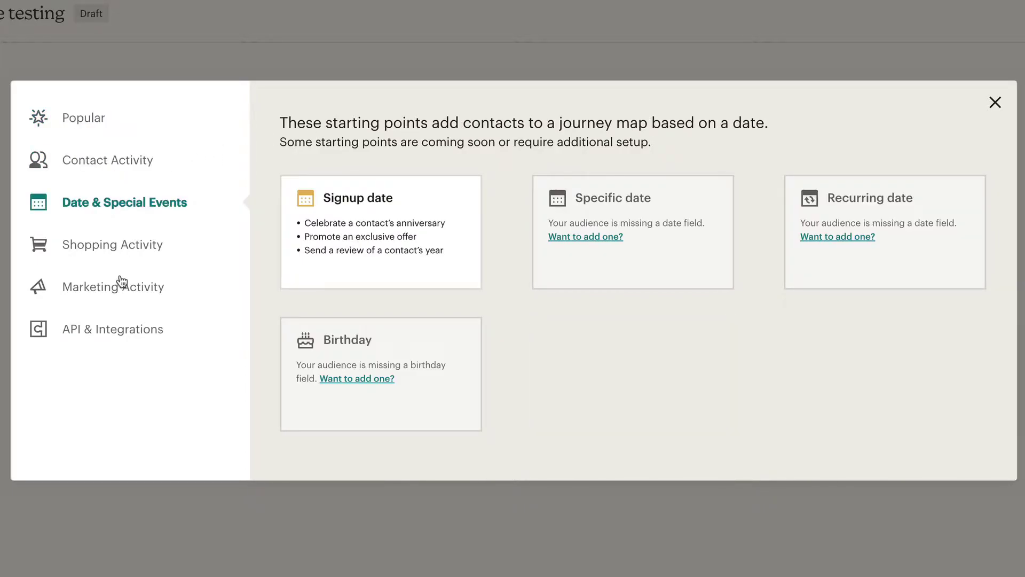
click(114, 245)
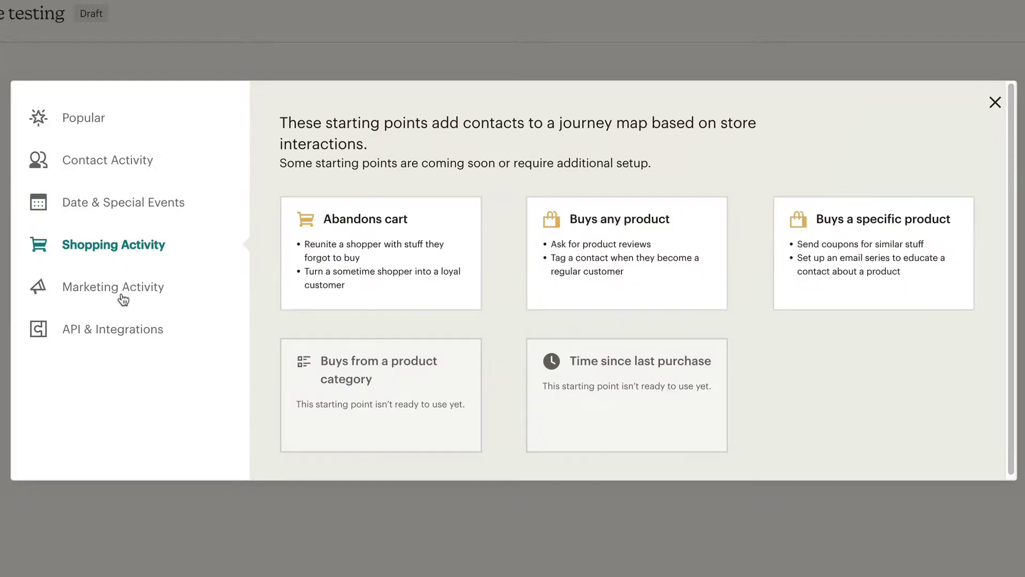
click(120, 292)
click(123, 333)
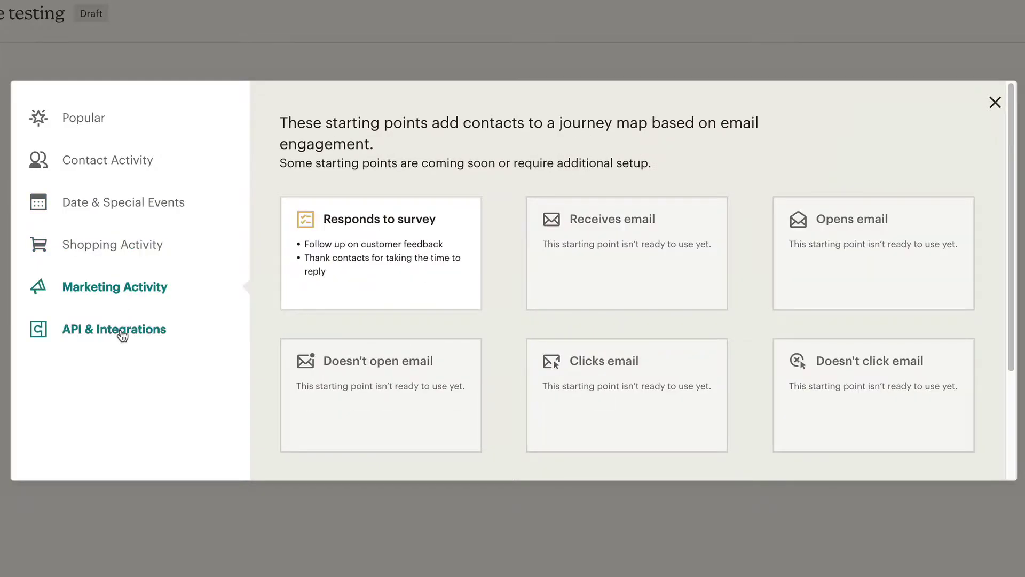
click(80, 113)
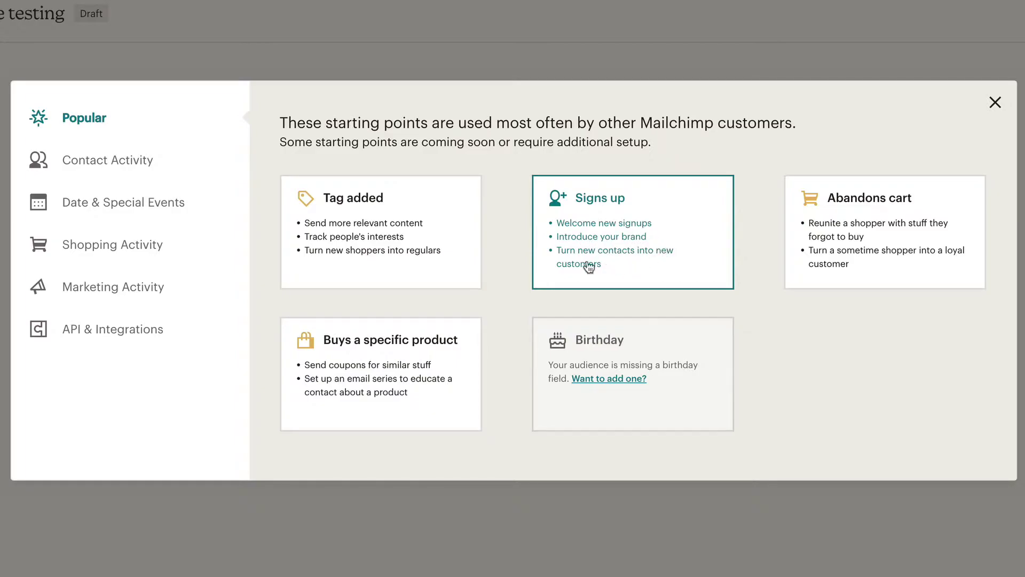
click(635, 214)
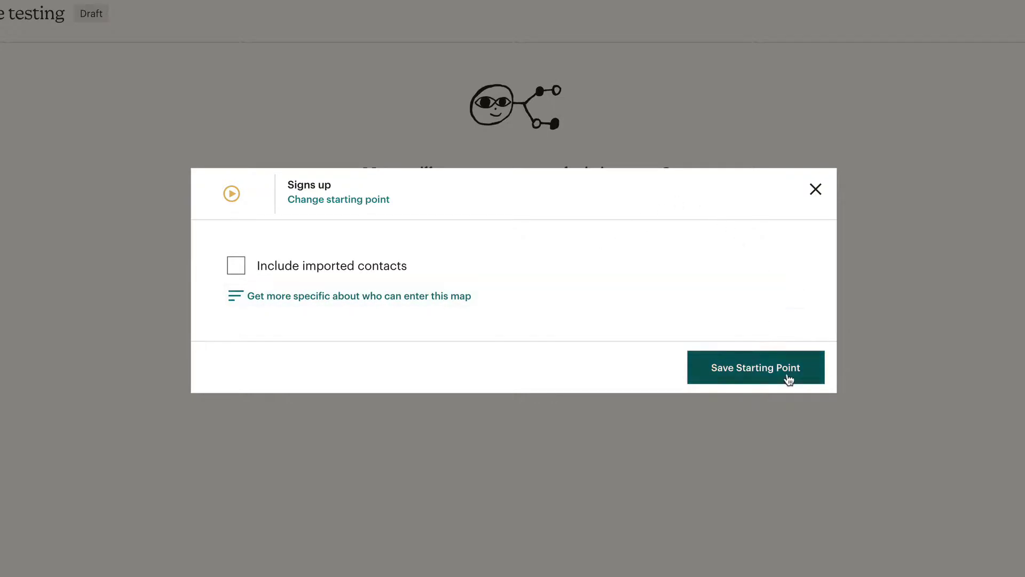
- Save the Strategic Marketing Solutions sign-up trigger and confirm it with No Filters
click(743, 372)
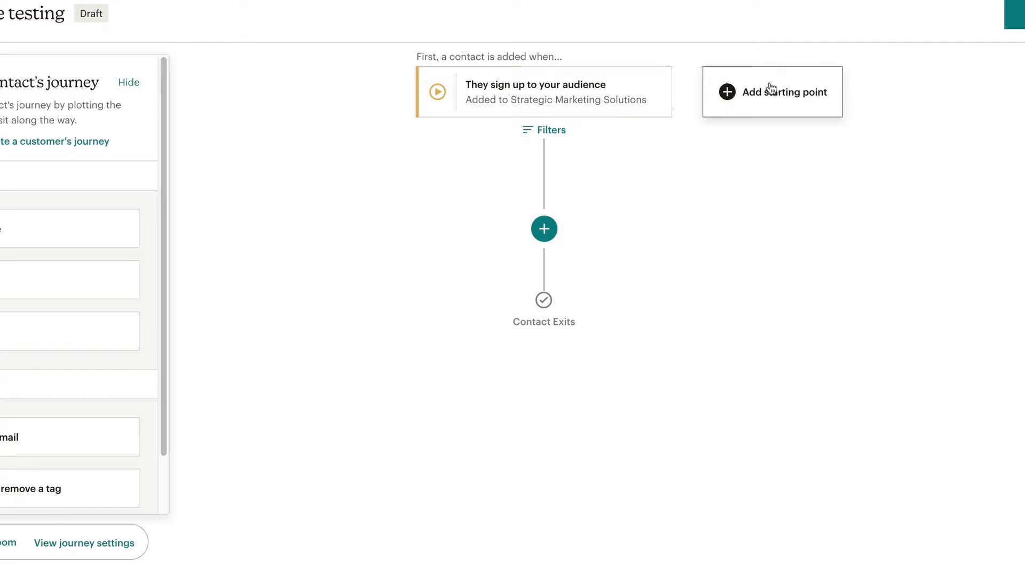
click(550, 133)
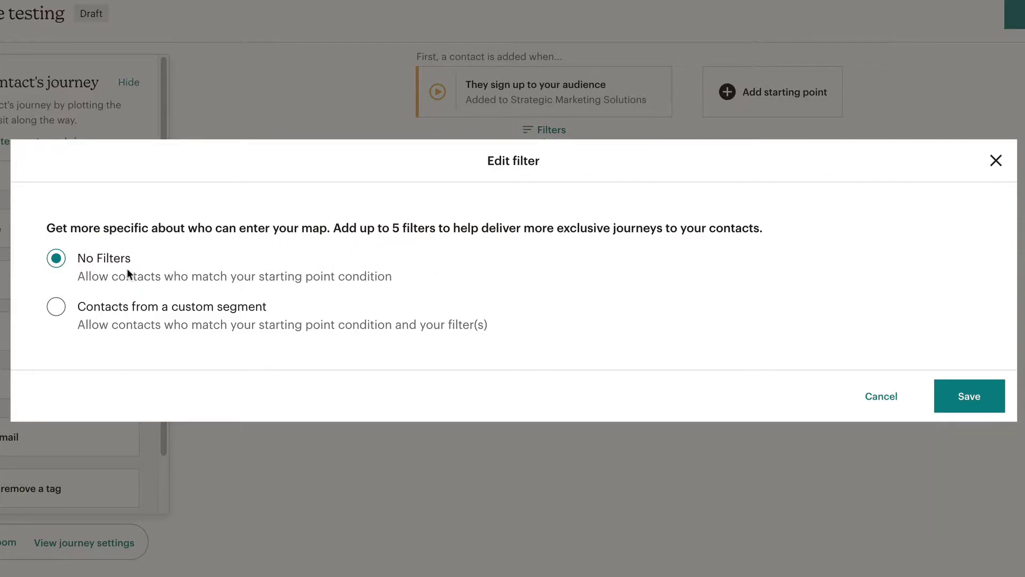
click(959, 392)
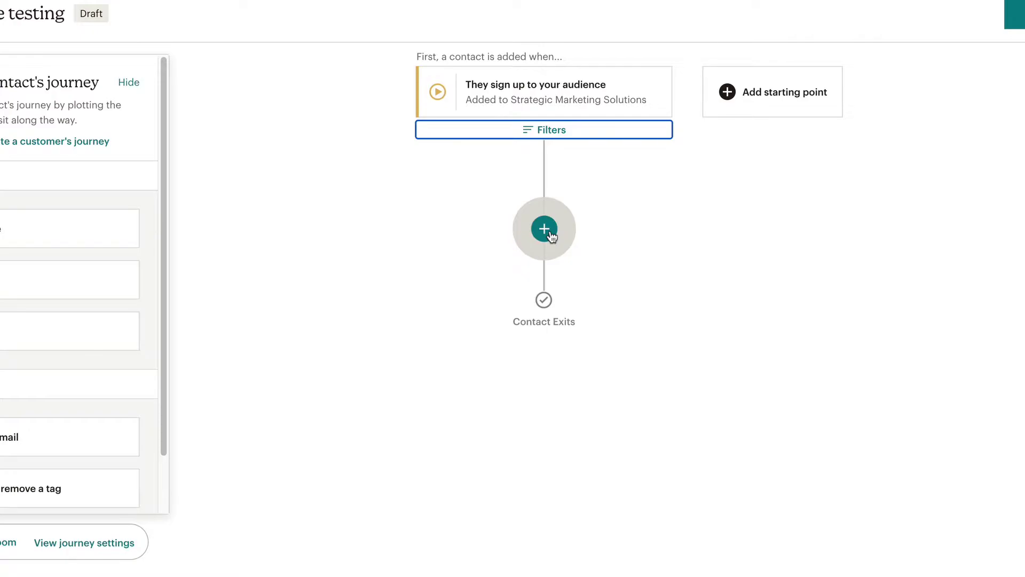
- Insert a tag step after signup with Tag ebook and Action Add, then save it
scroll(149, 213, down, 2)
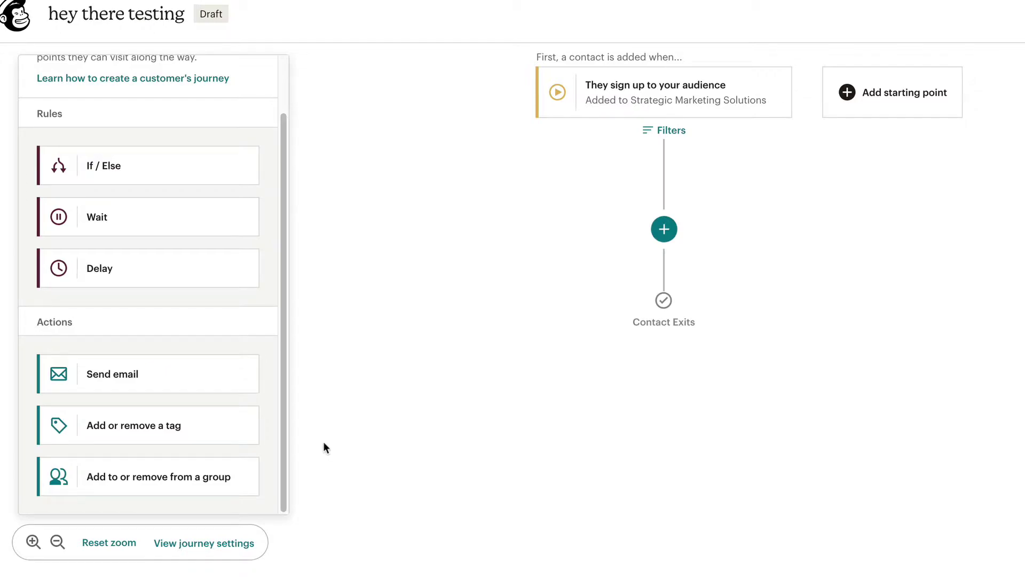
click(138, 429)
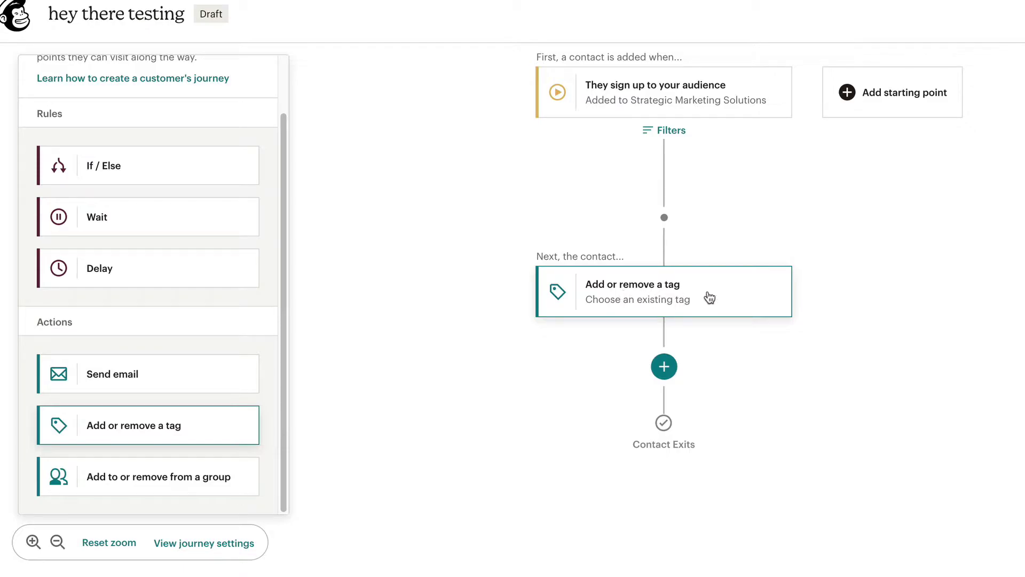
click(634, 288)
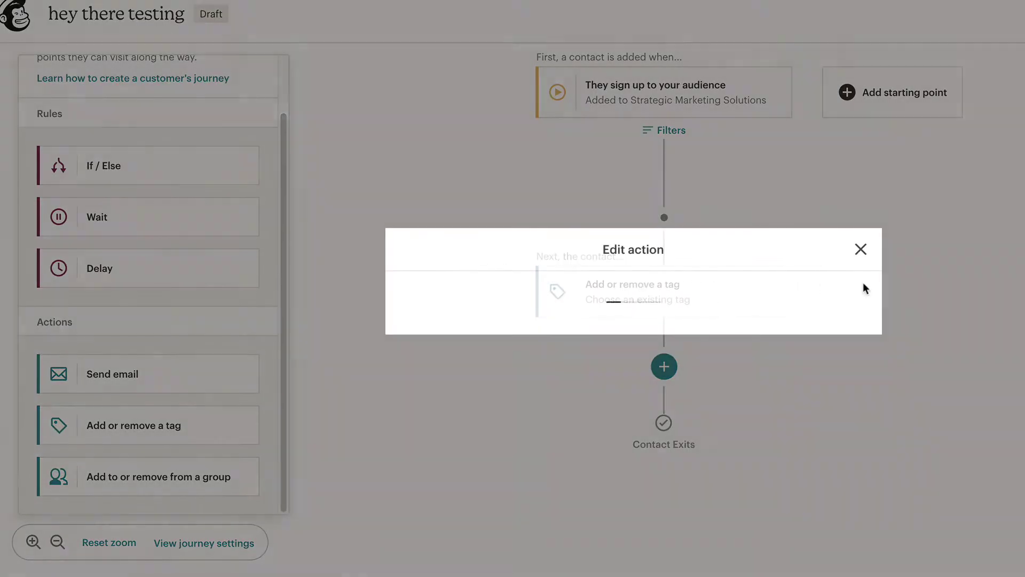
click(702, 289)
click(647, 325)
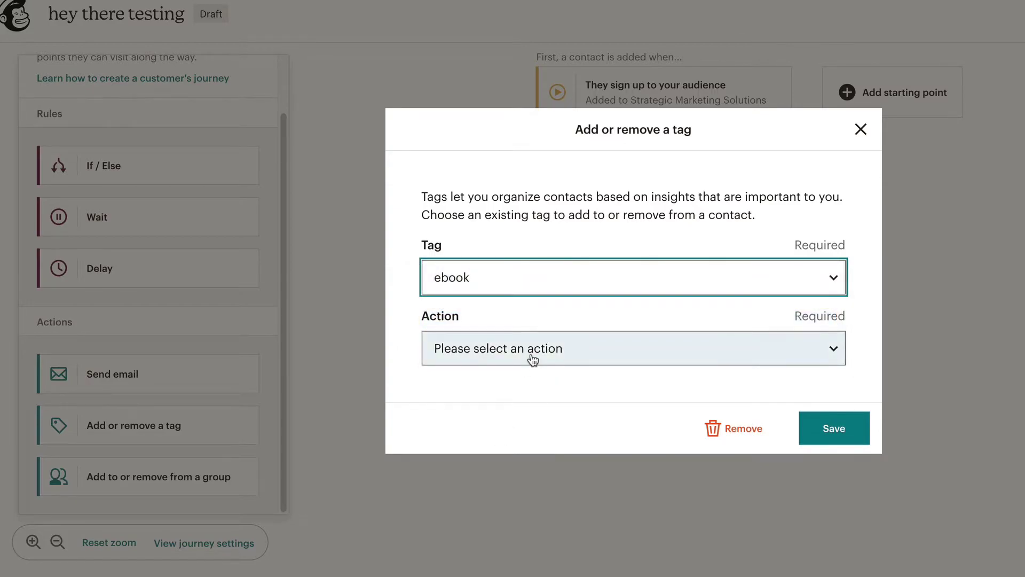
click(531, 359)
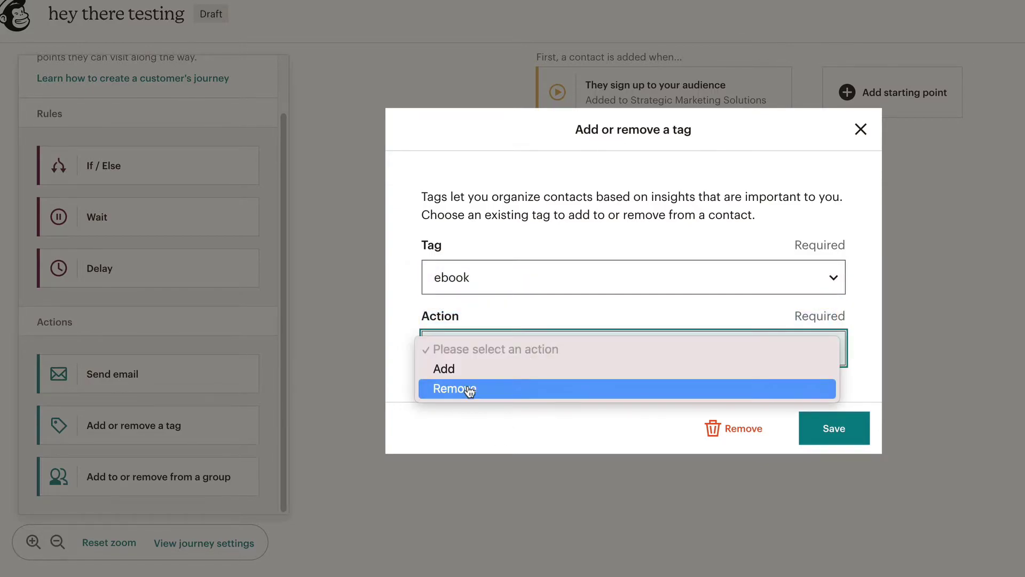
click(470, 369)
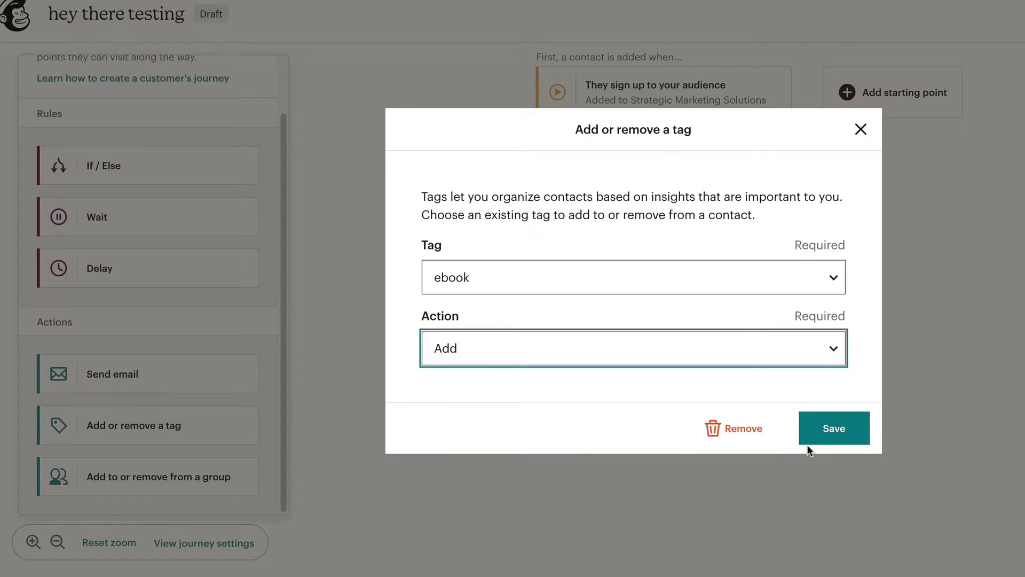
click(831, 441)
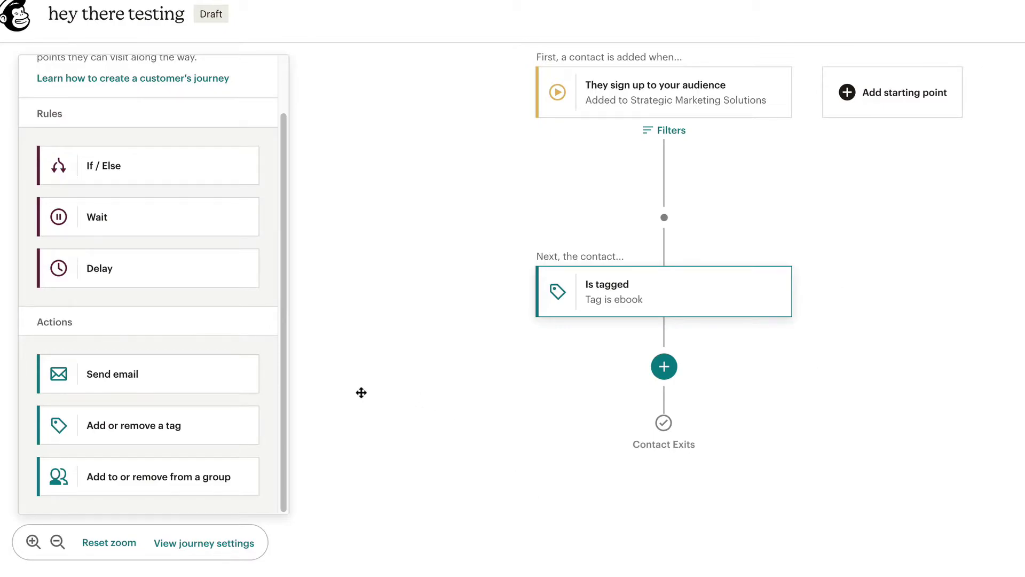
- Place a Send email step below the ebook tag step and open its settings
click(82, 375)
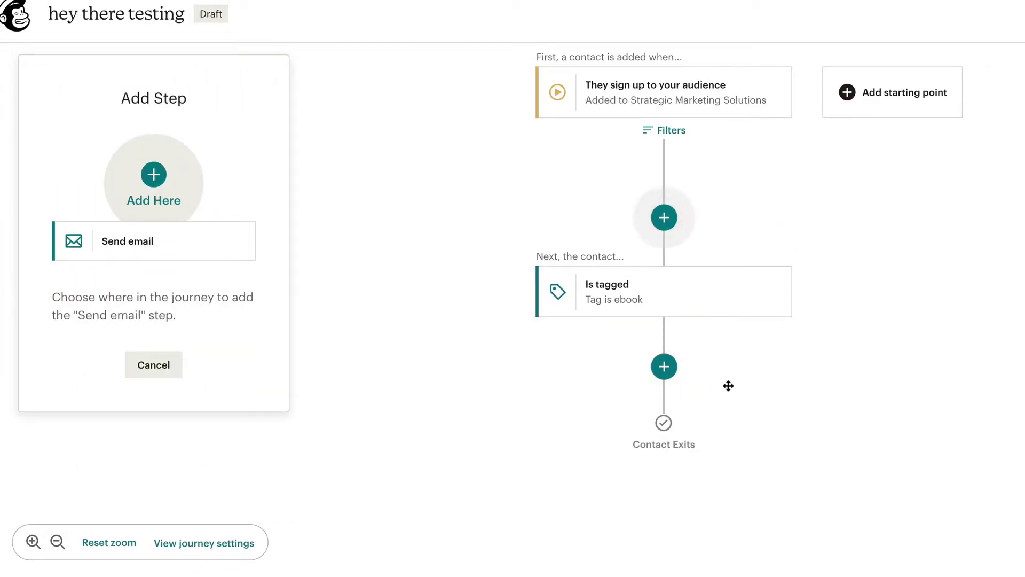
click(672, 372)
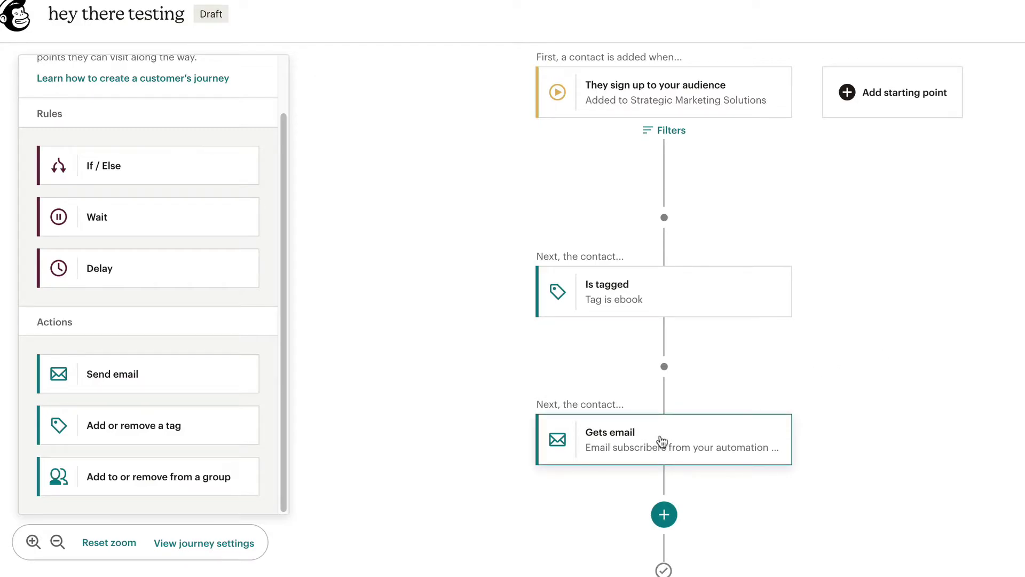
click(687, 442)
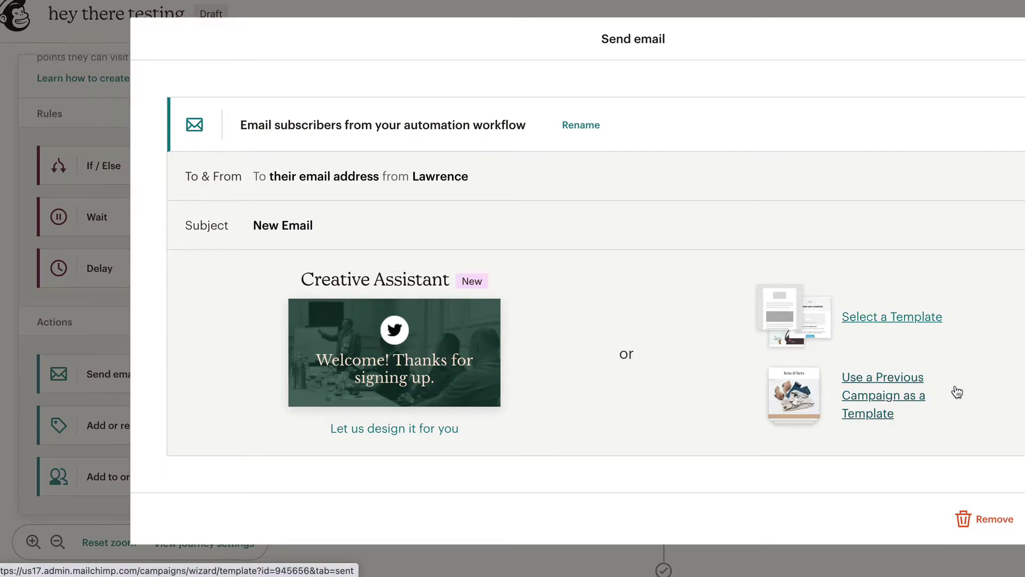
- Template the email on Fab Freebie Giveaway Download, review it, and return to the workflow
click(902, 397)
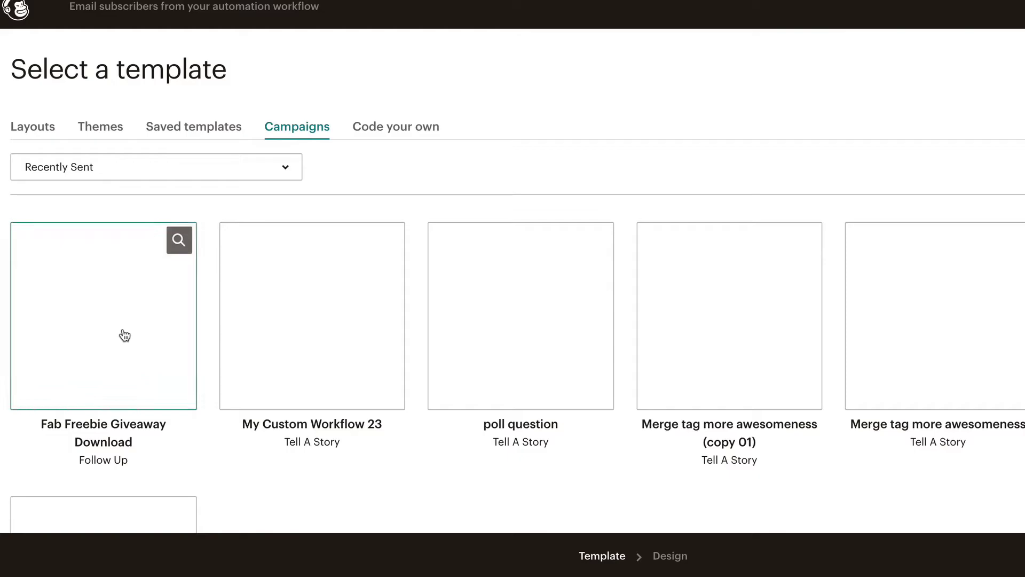
scroll(124, 320, down, 1)
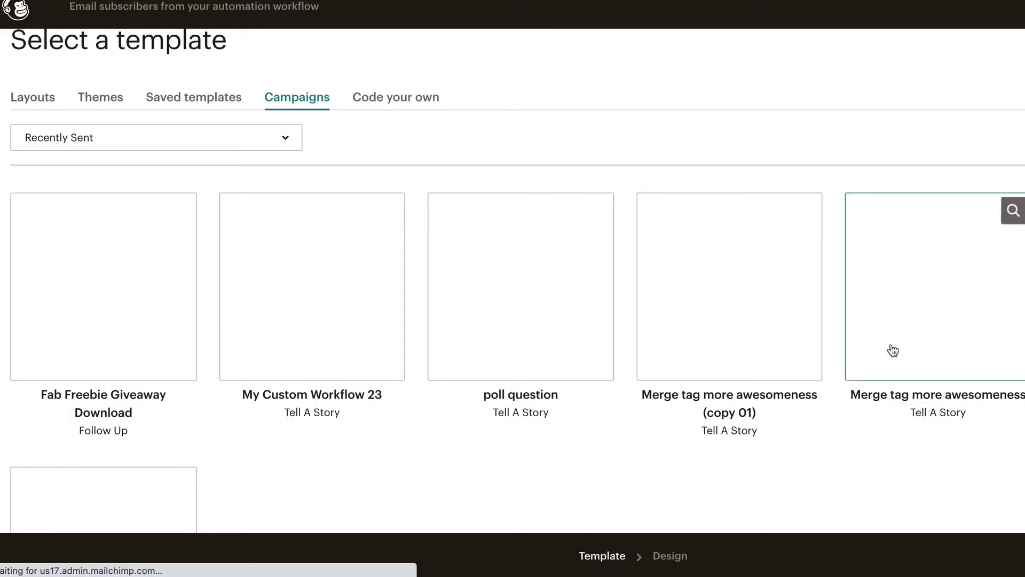
scroll(648, 363, down, 5)
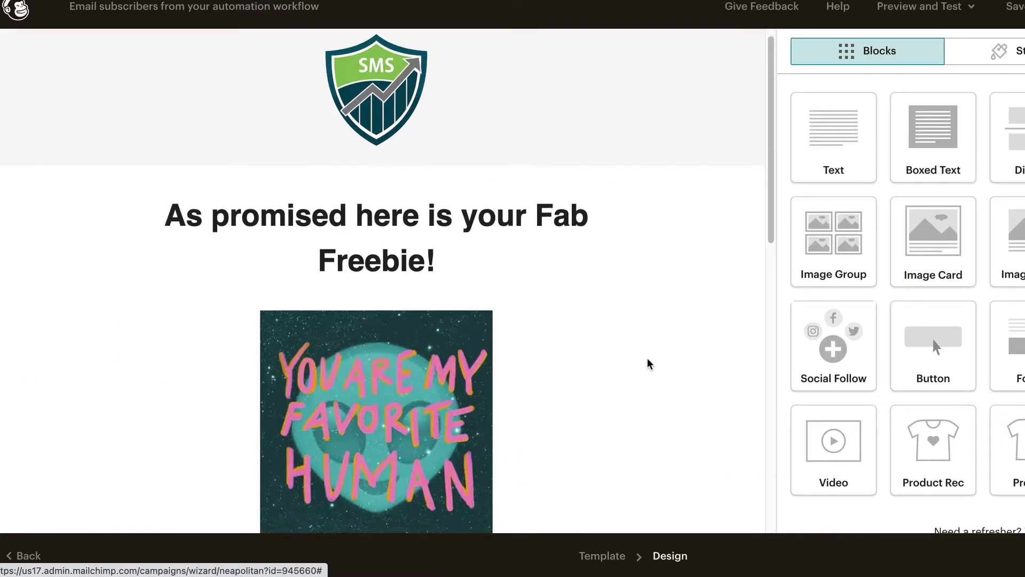
scroll(649, 363, down, 2)
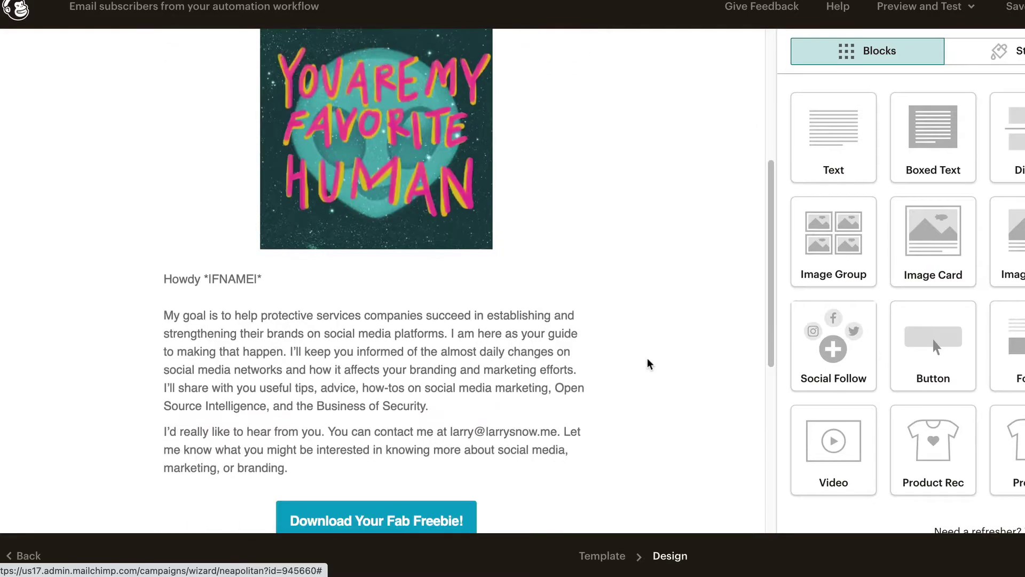
scroll(648, 362, up, 5)
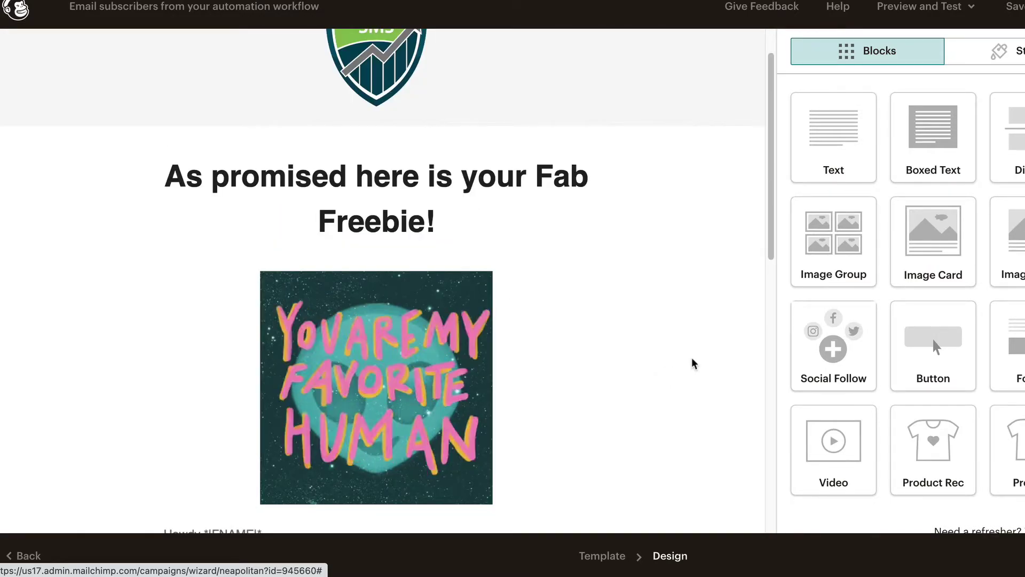
scroll(671, 355, down, 1)
scroll(671, 357, down, 1)
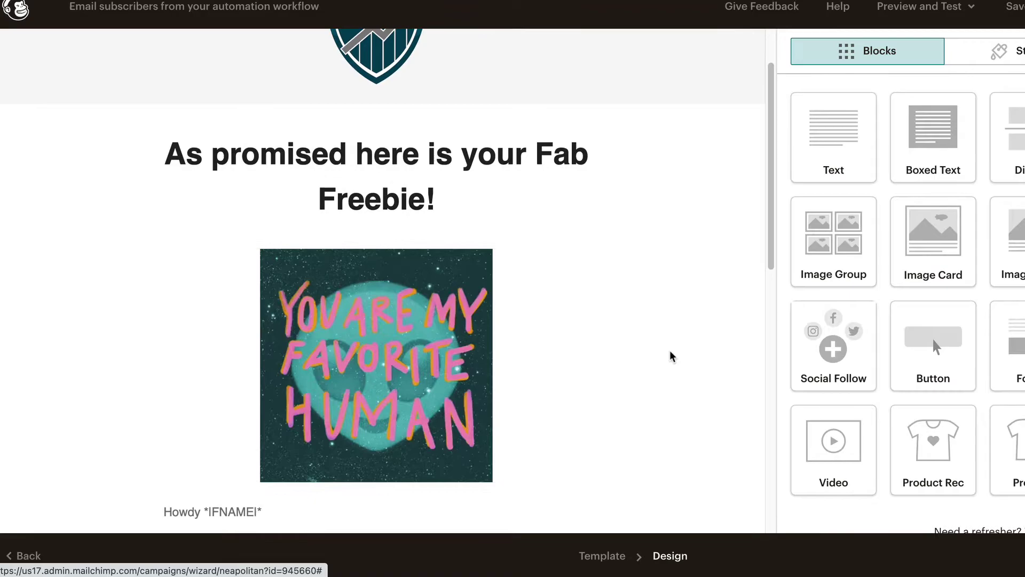
scroll(671, 357, down, 6)
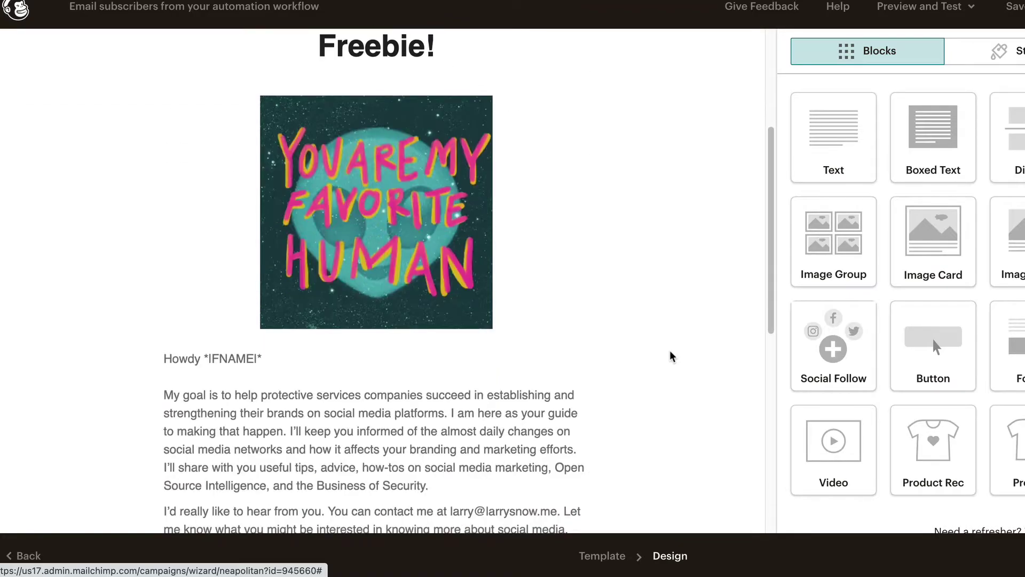
scroll(671, 357, up, 4)
scroll(671, 357, up, 4)
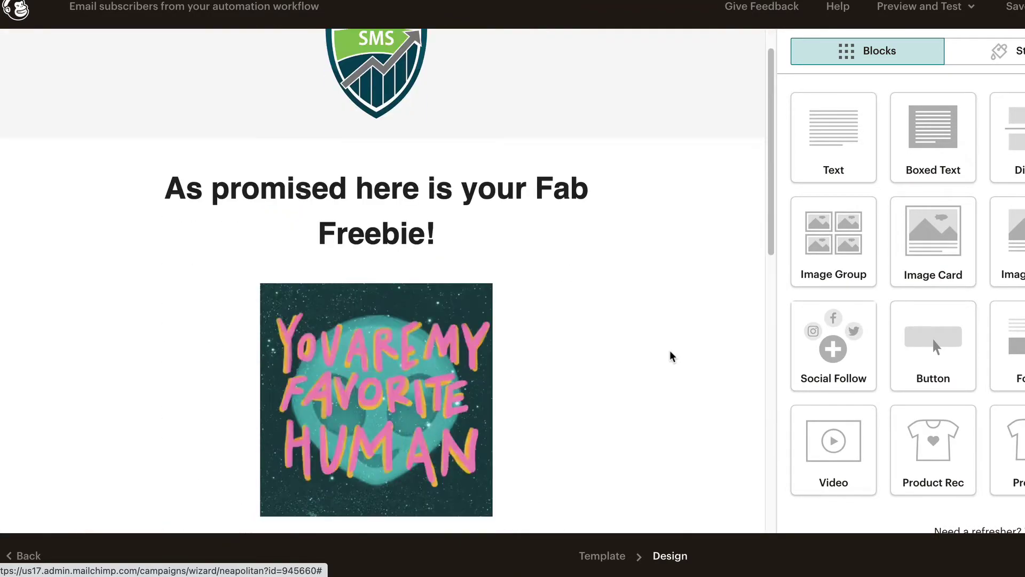
scroll(671, 357, down, 3)
scroll(671, 357, down, 5)
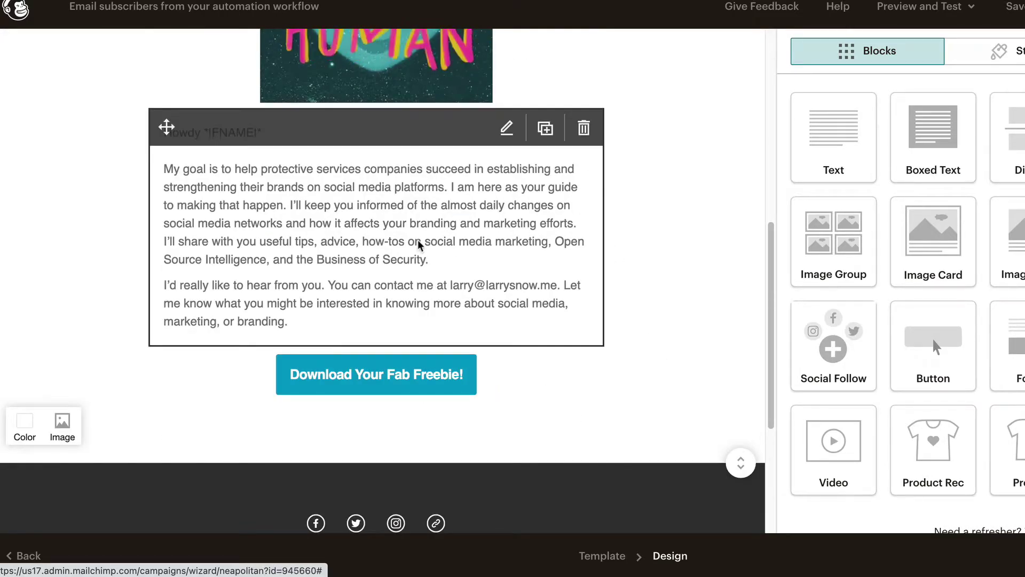
scroll(620, 339, down, 2)
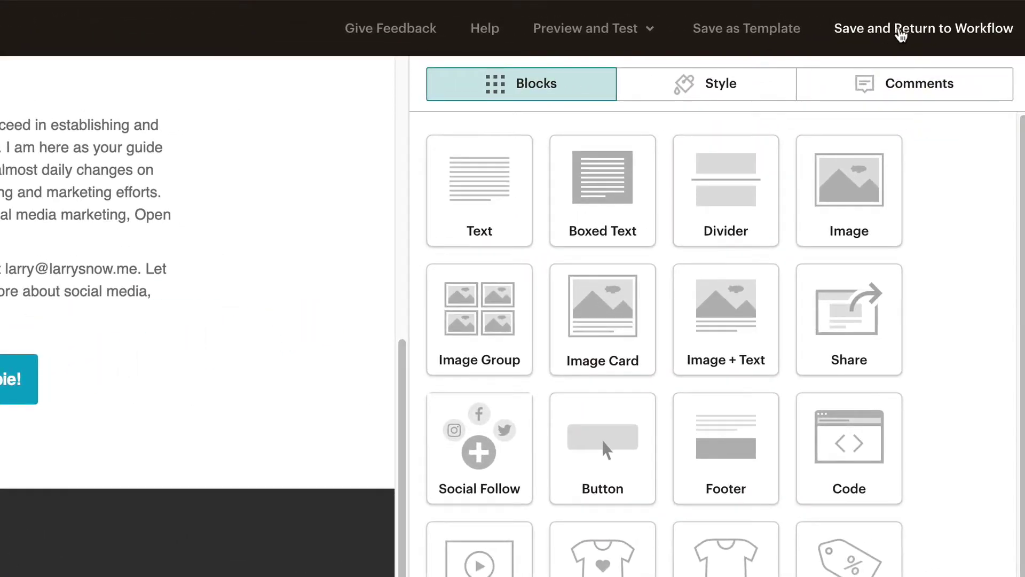
click(901, 32)
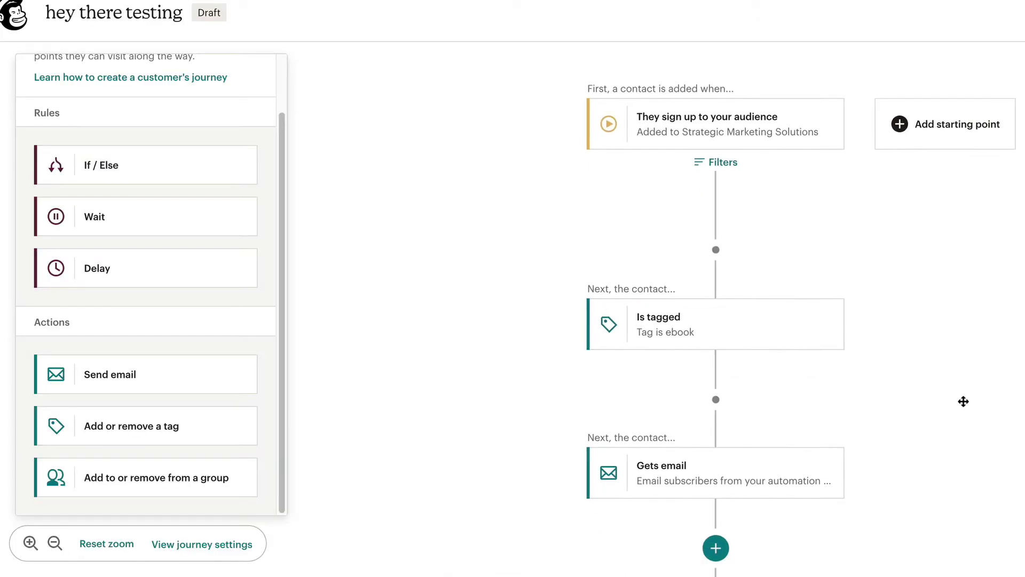
drag(963, 401, 960, 394)
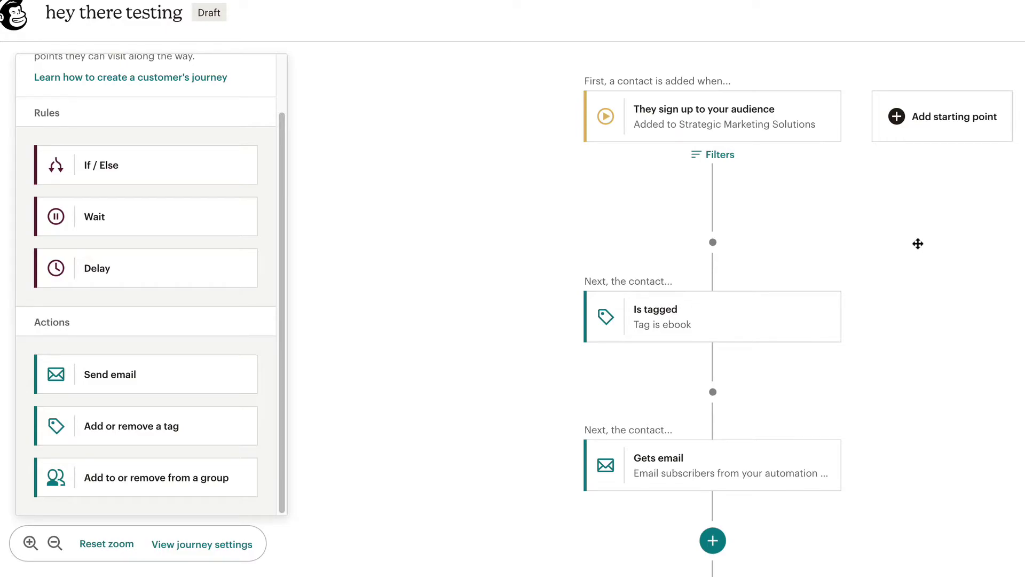
drag(918, 244, 883, 142)
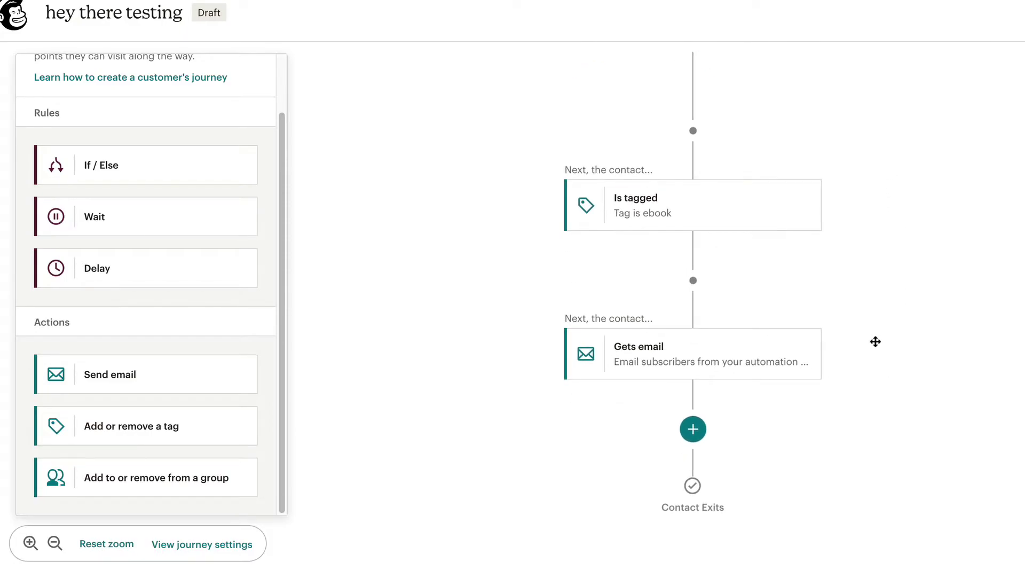
drag(875, 342, 875, 299)
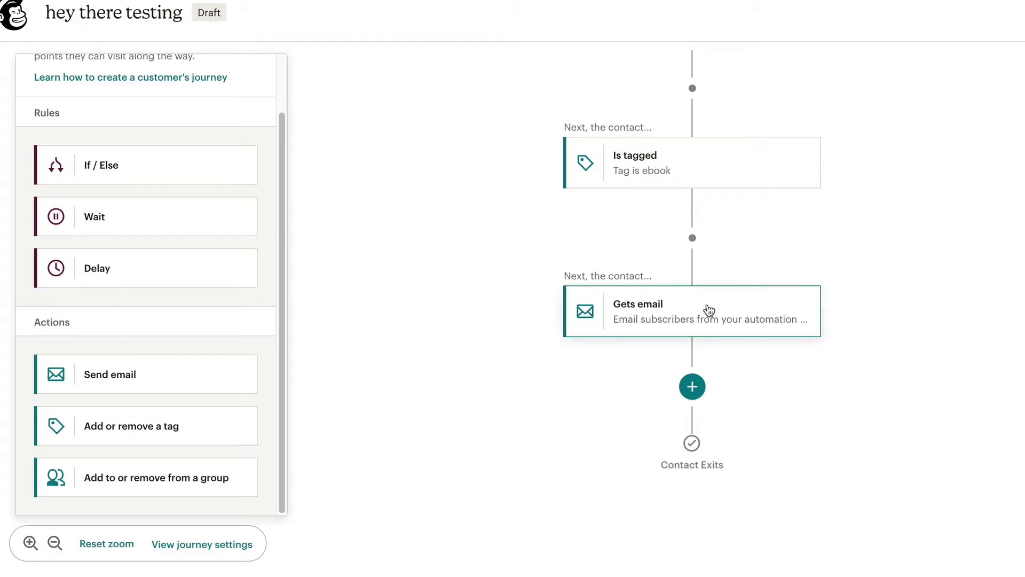
- Place an If / Else rule after the Gets email step and open its conditions
click(125, 172)
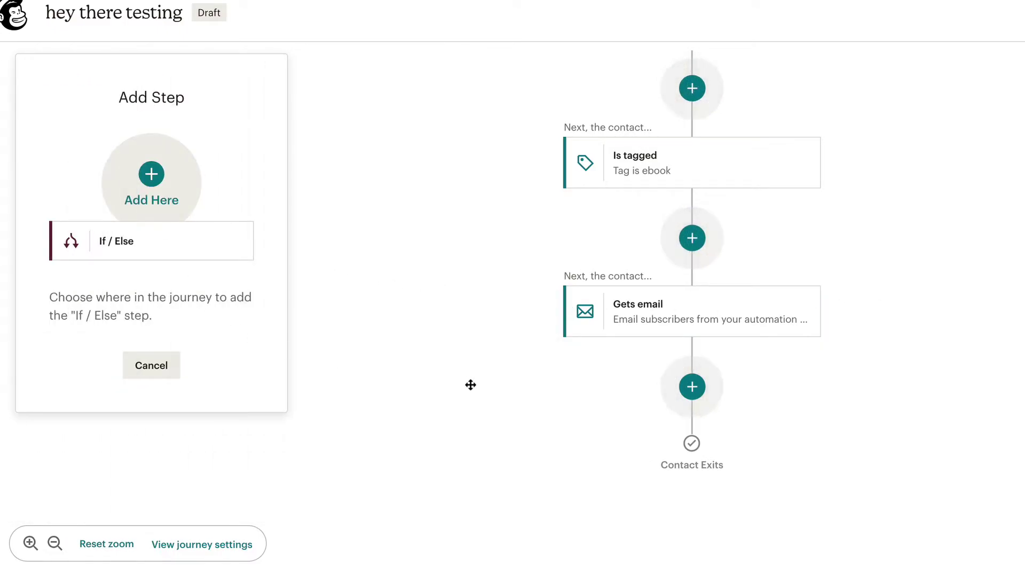
click(692, 386)
drag(898, 307, 842, 148)
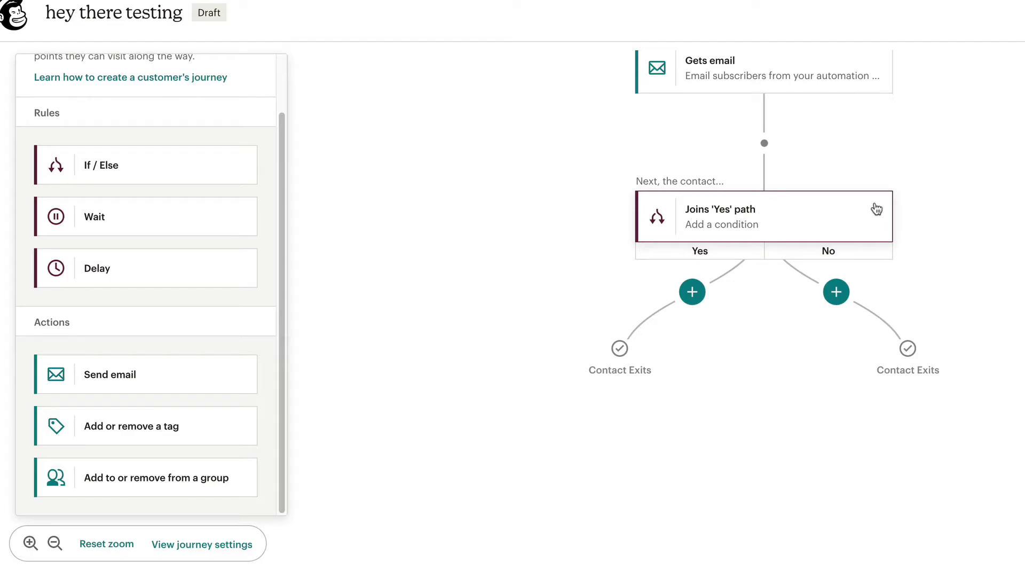
click(715, 213)
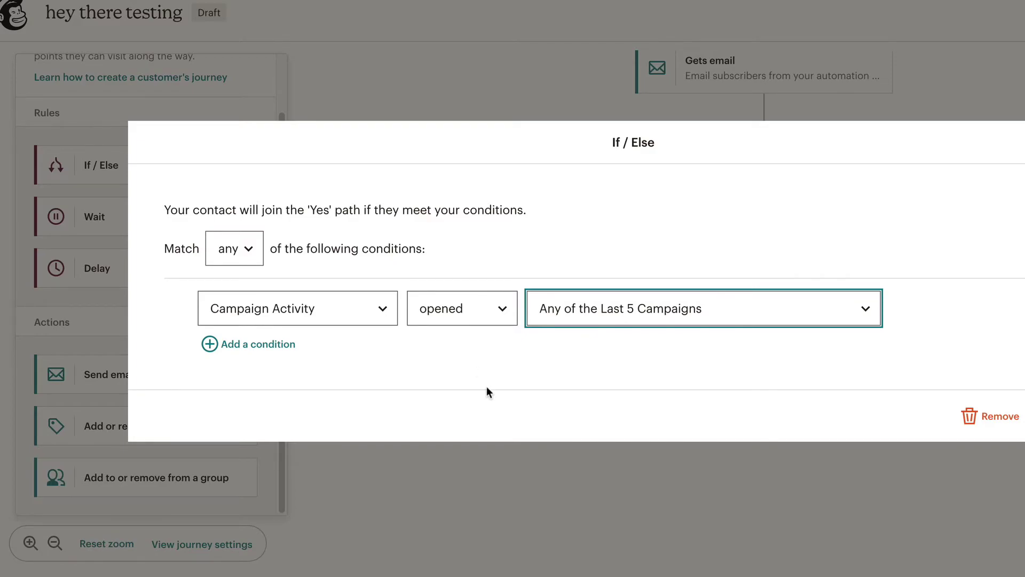
- Set the condition to Campaign Activity opened Fab Freebie Giveaway Download, matching any
click(374, 310)
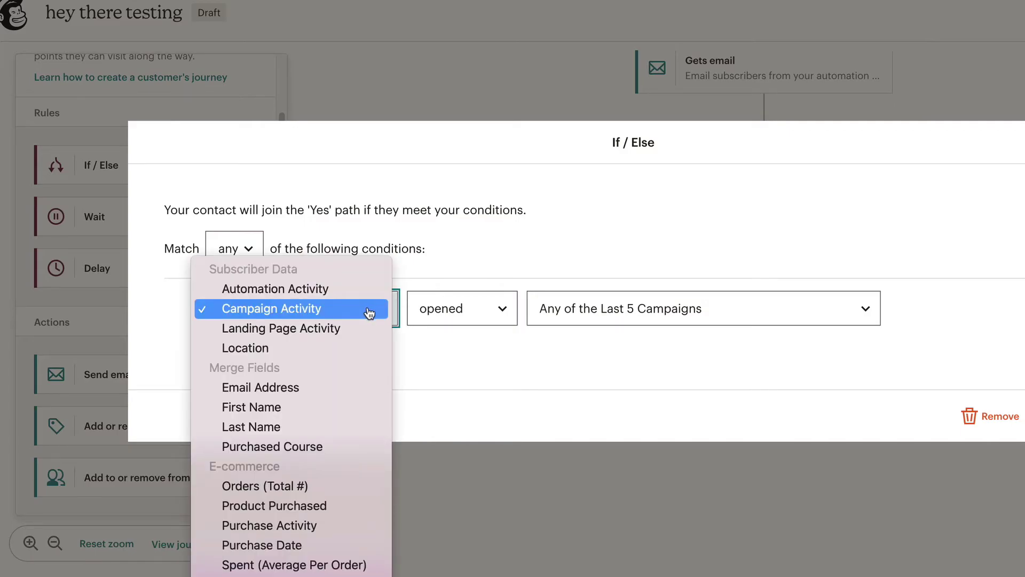
click(534, 357)
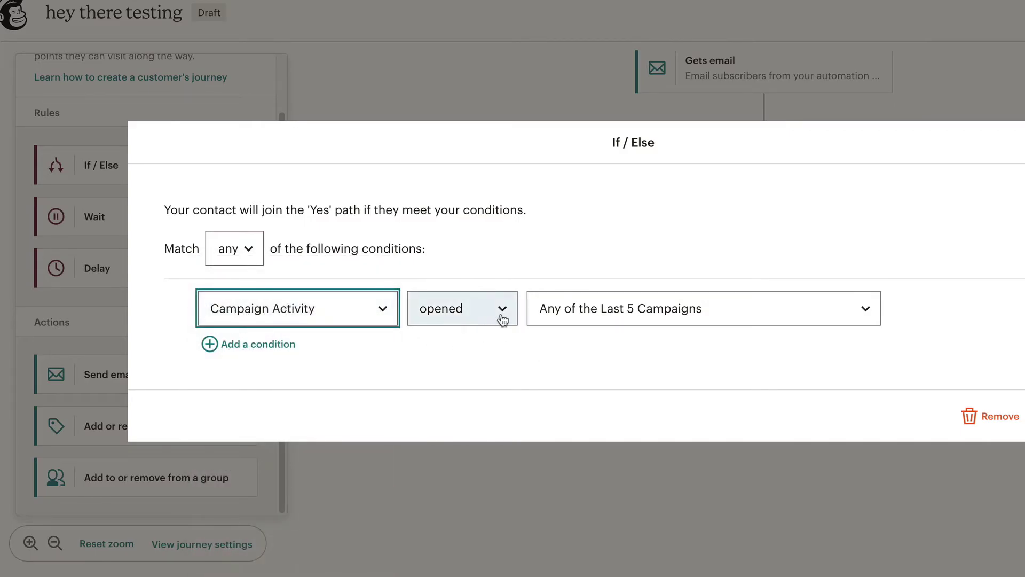
click(630, 311)
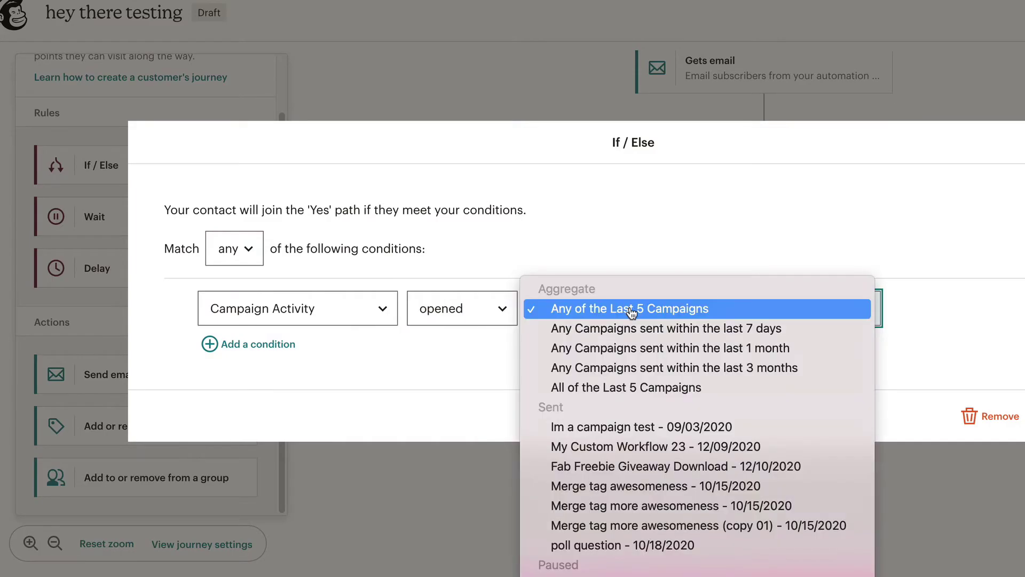
click(664, 467)
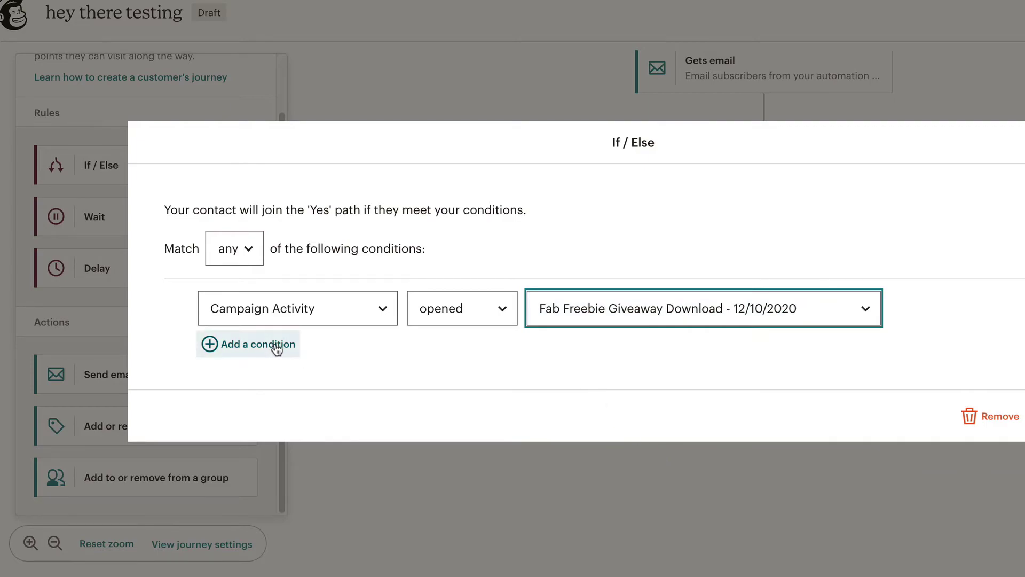
click(247, 250)
click(538, 228)
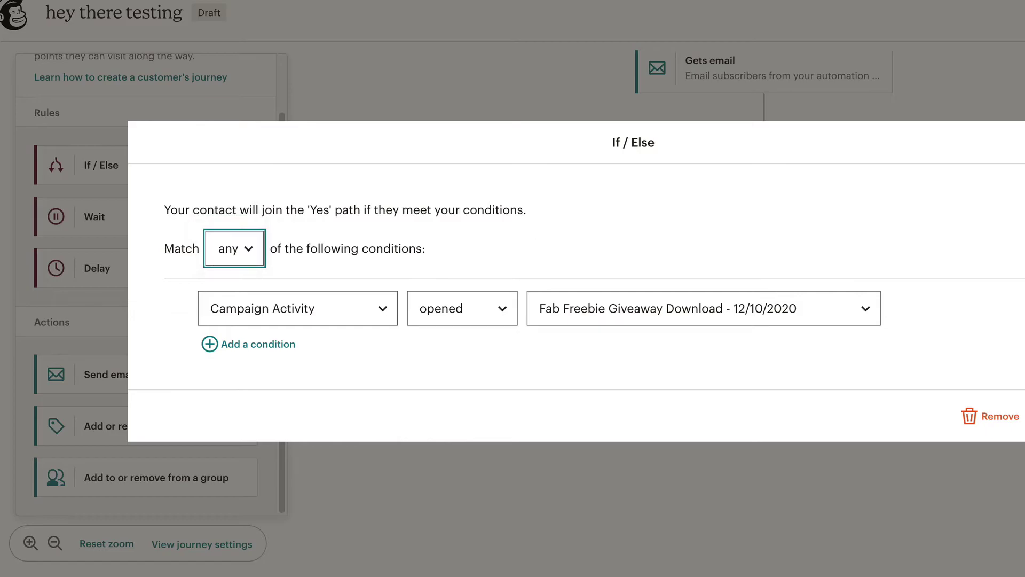
key(Escape)
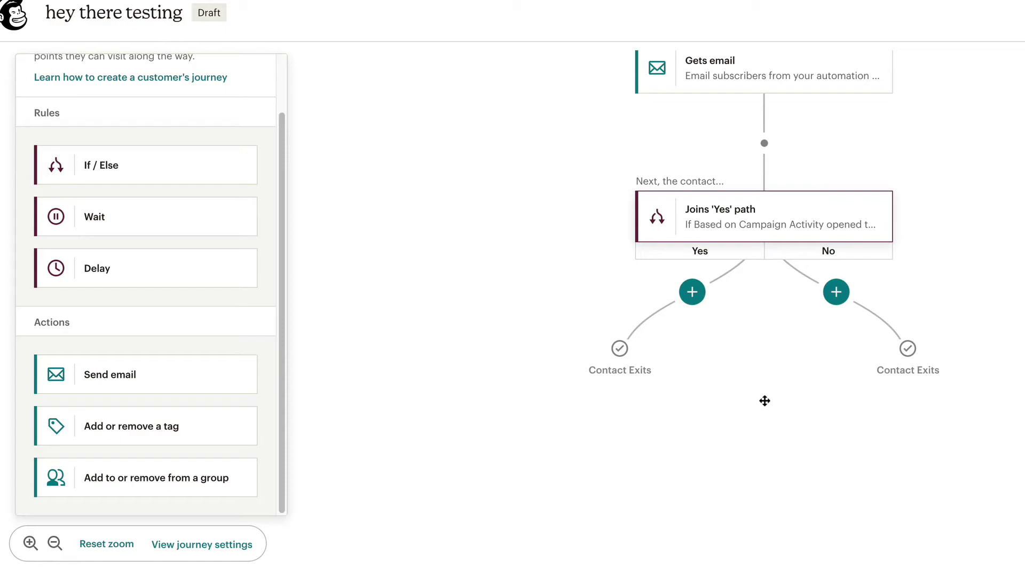
- Place a Delay on the Yes path and save it at 1 week
click(211, 268)
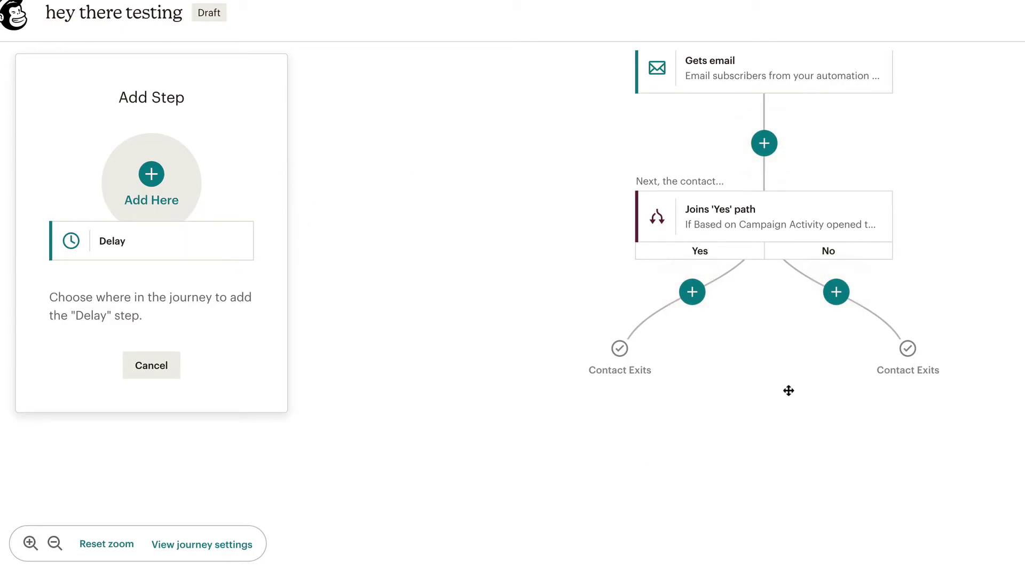
click(693, 293)
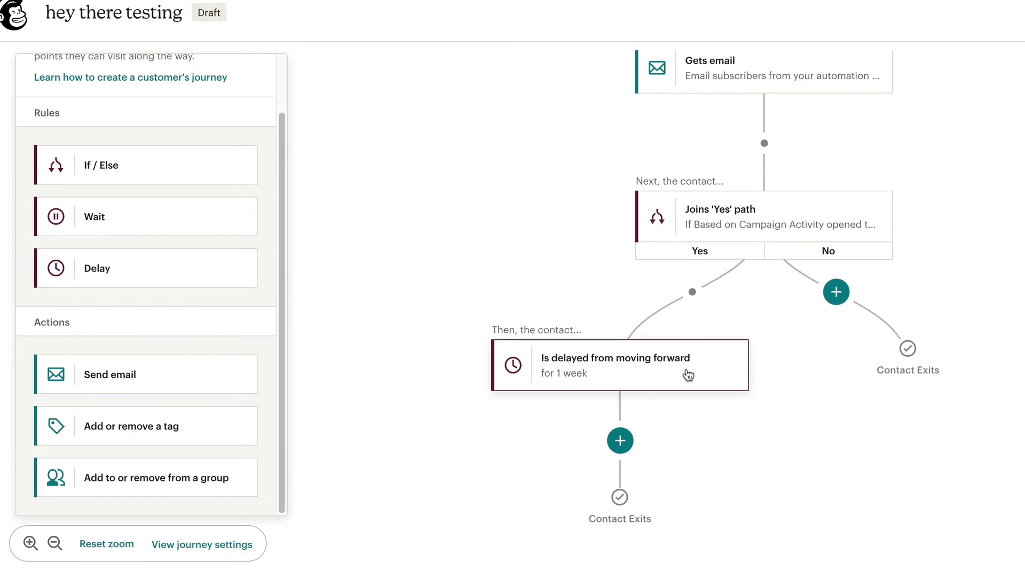
click(608, 367)
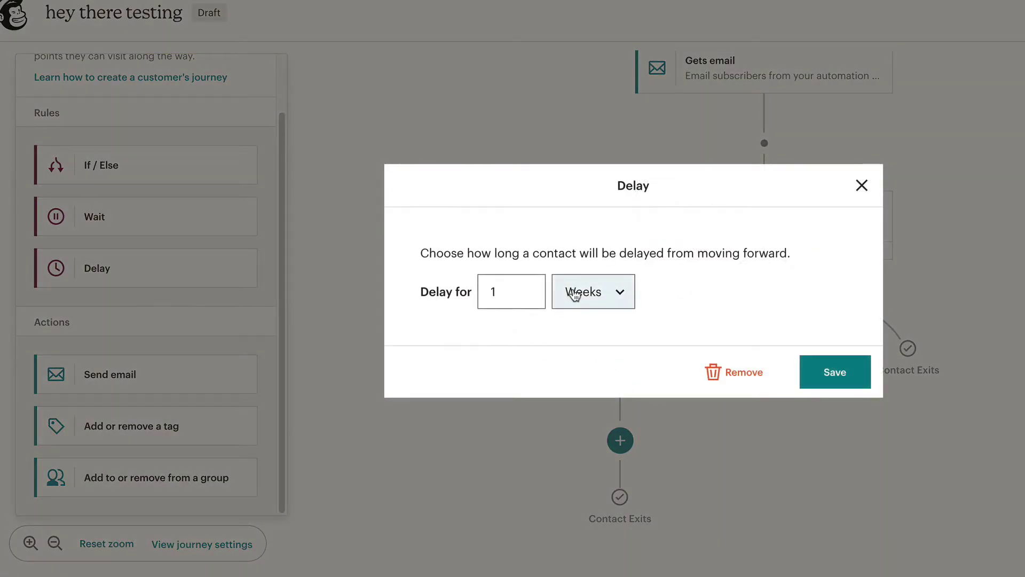
click(844, 371)
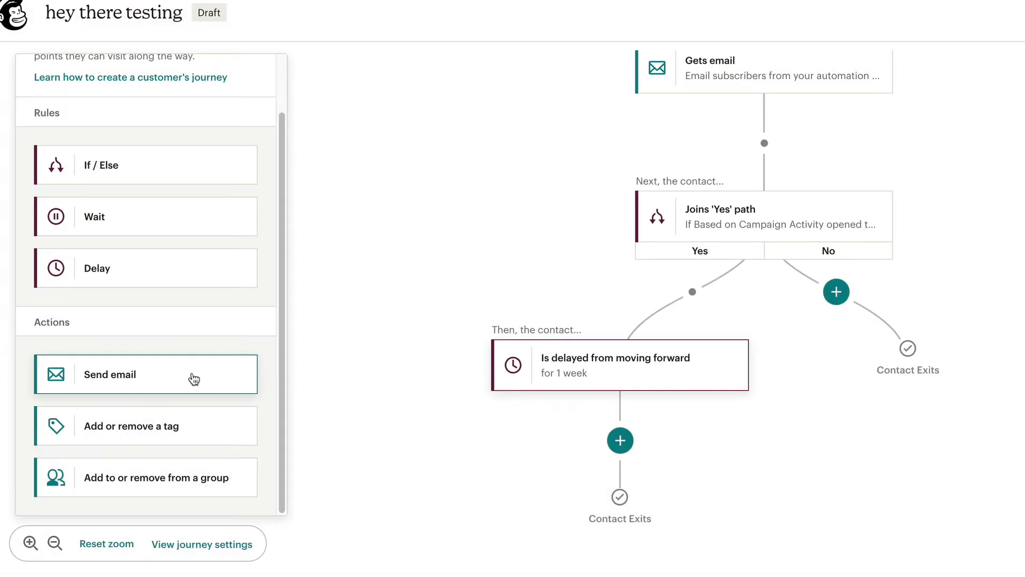
- Place a Send email step below the one-week delay on the Yes path
click(126, 386)
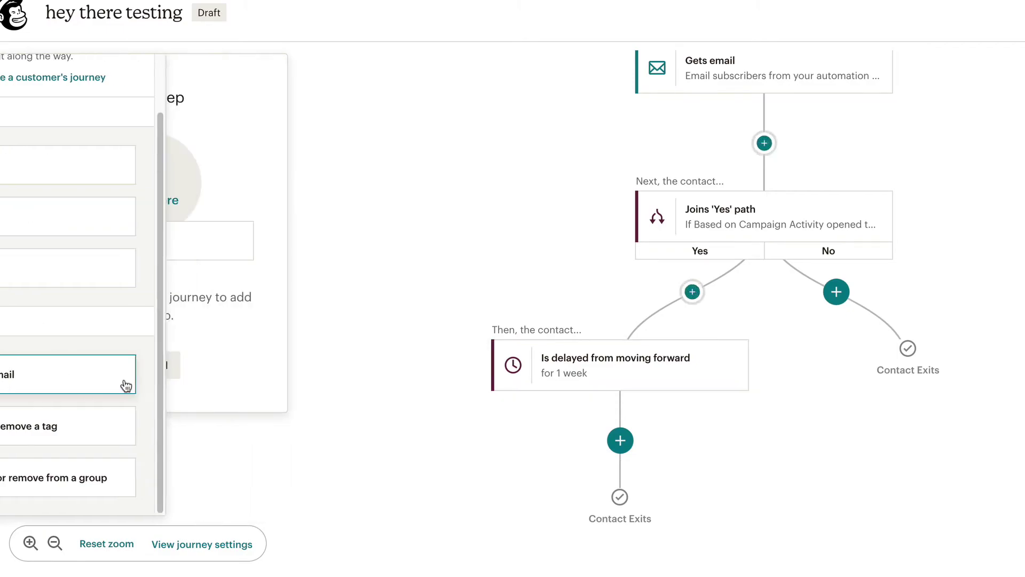
click(620, 441)
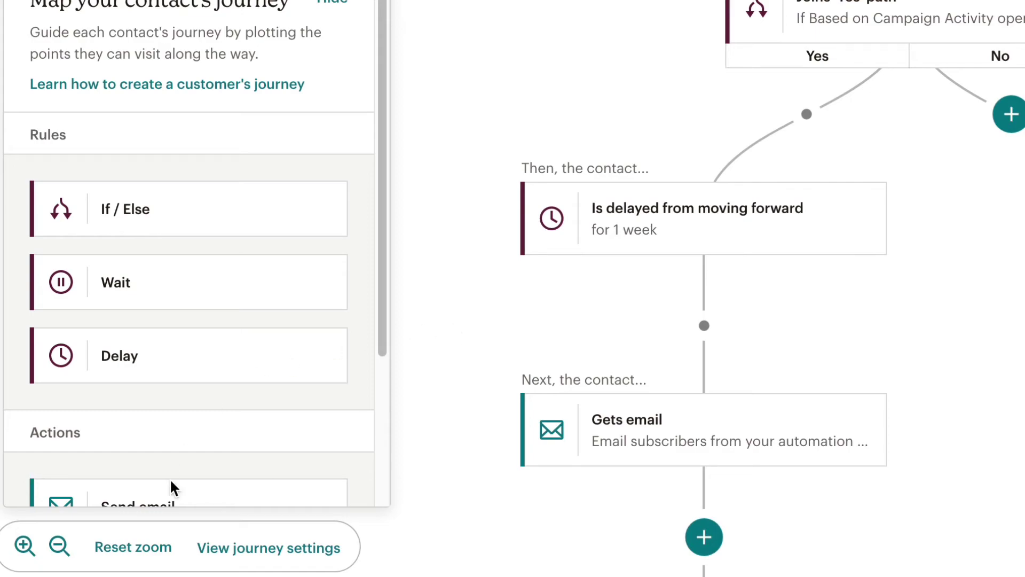
- In the journey settings, choose 'Drive audience actions' as the marketing objective, then return to the map
click(290, 547)
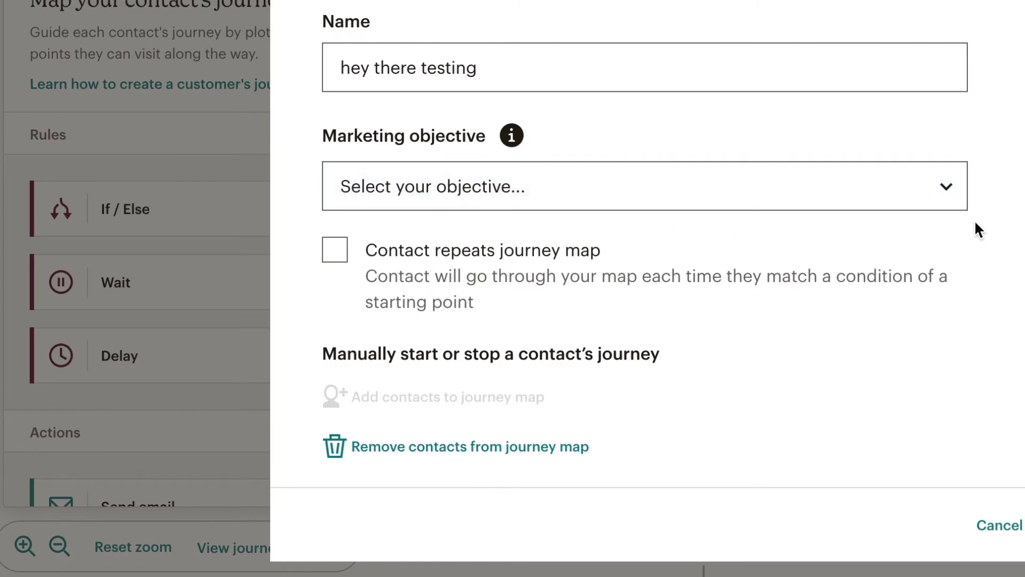
click(956, 201)
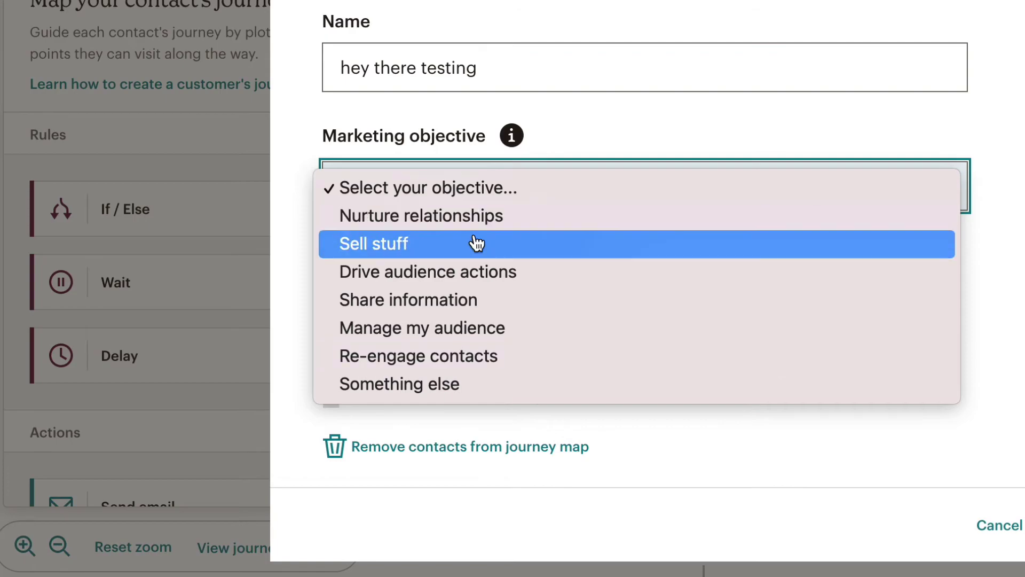
click(504, 275)
click(639, 288)
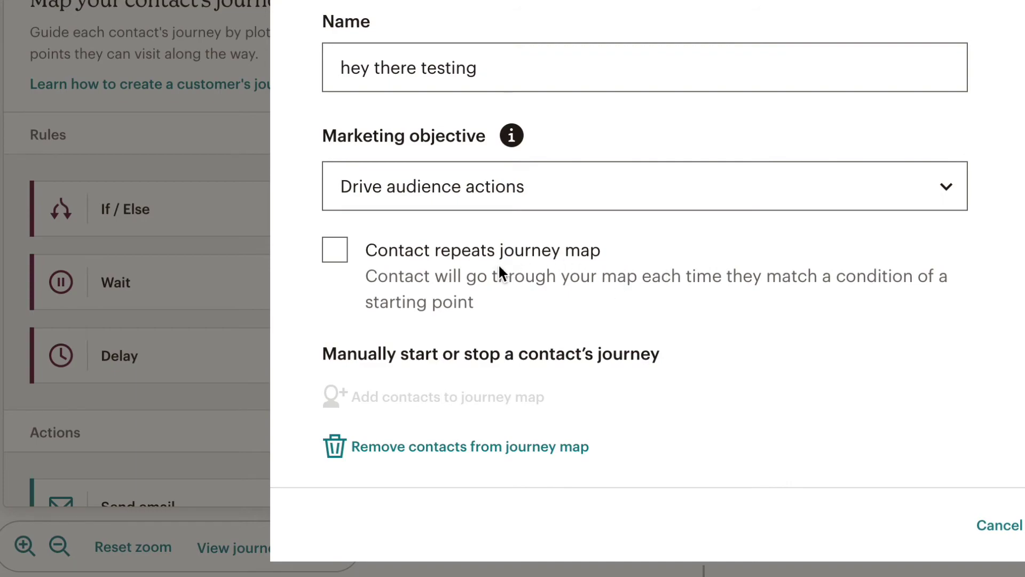
scroll(498, 264, down, 1)
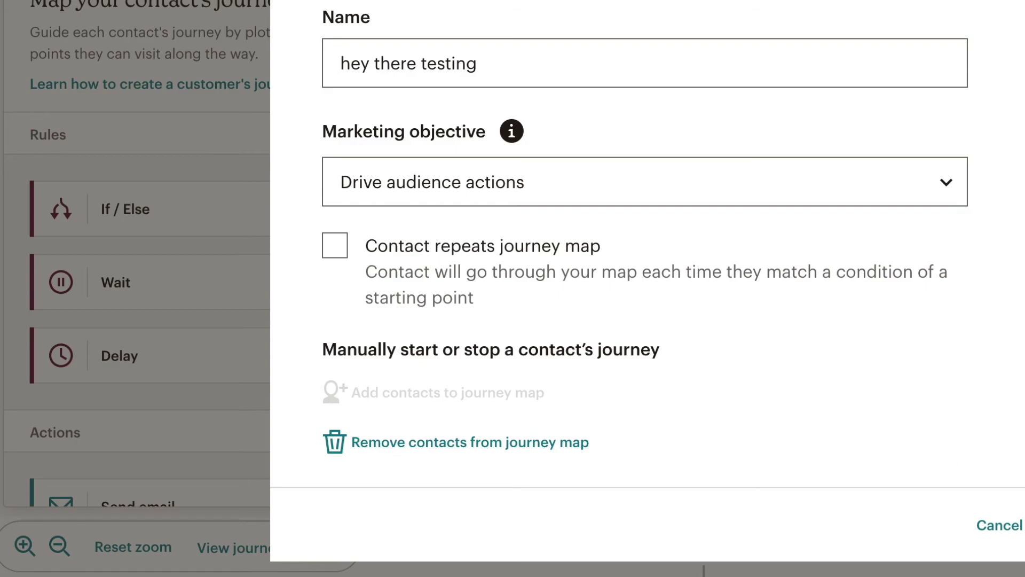
click(999, 525)
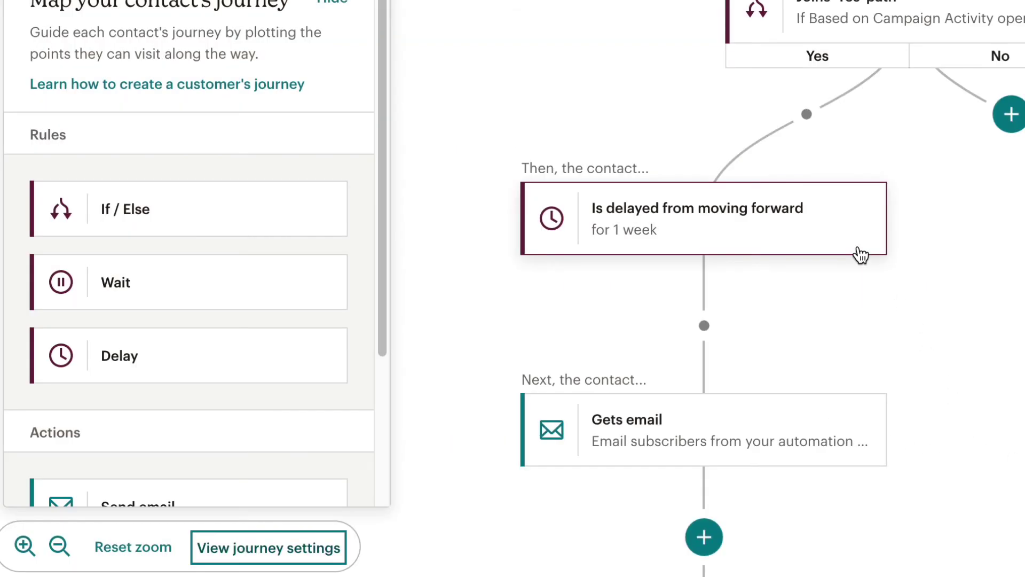
click(155, 550)
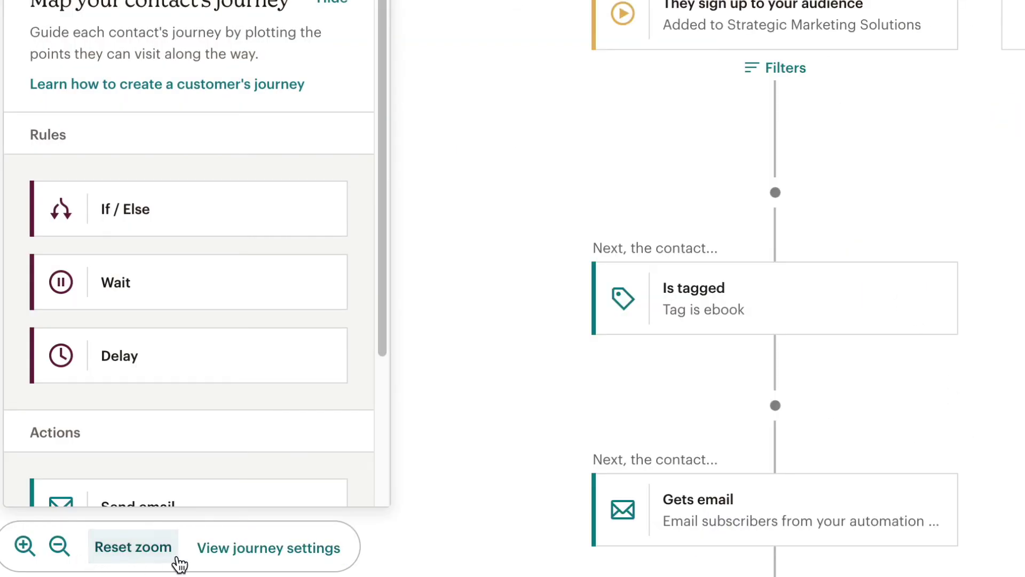
click(116, 558)
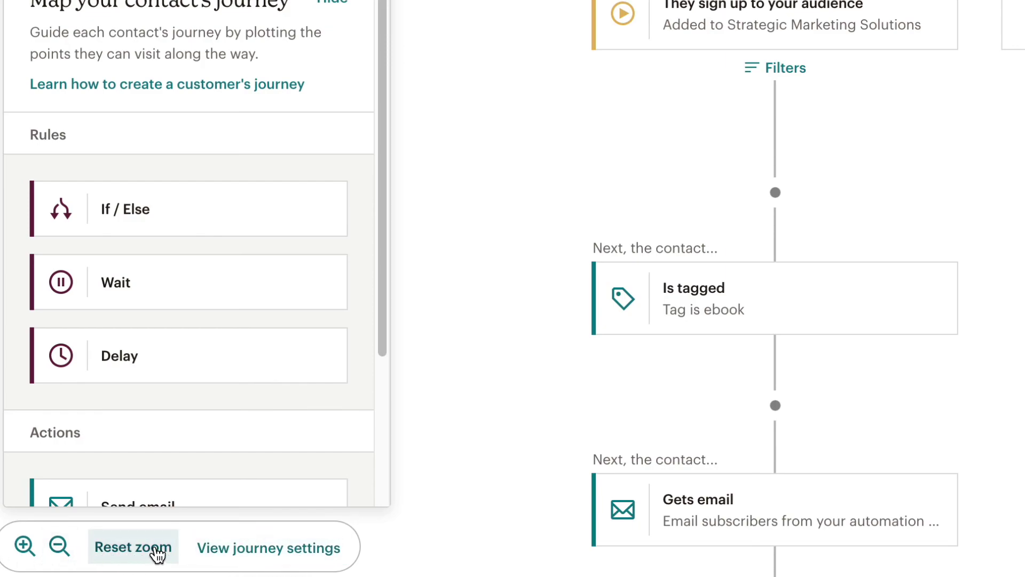
click(60, 545)
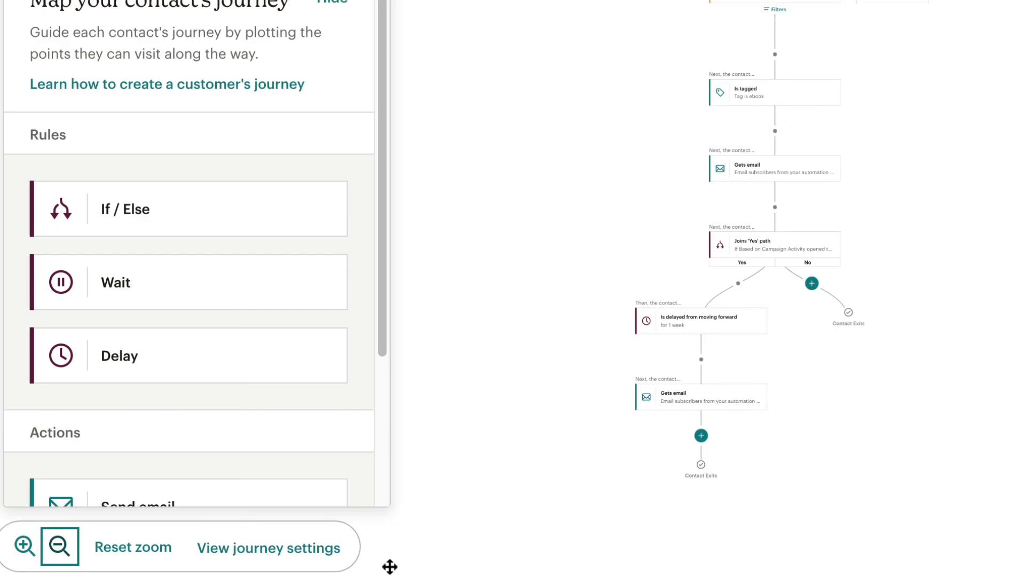
click(25, 546)
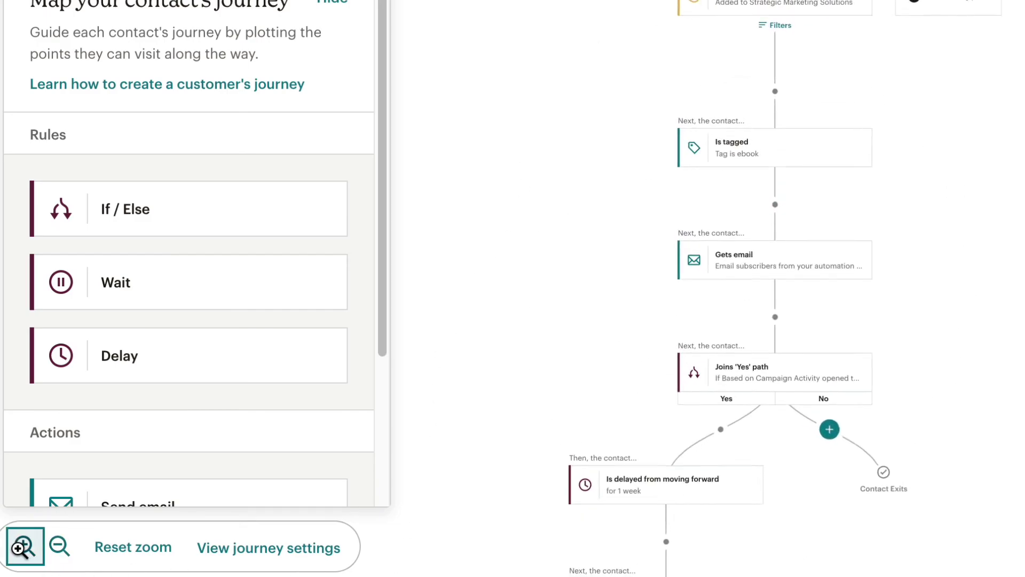
click(133, 547)
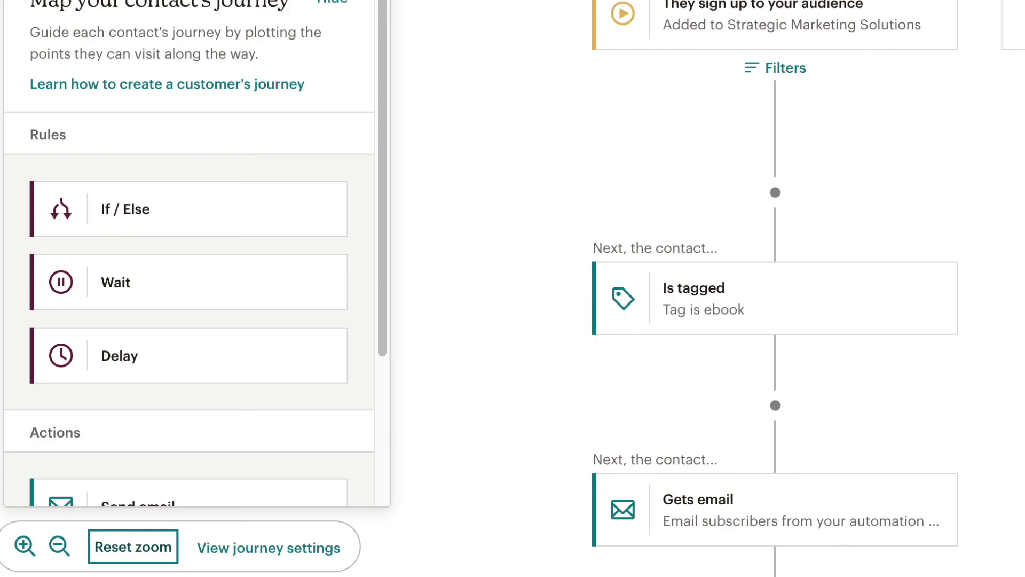